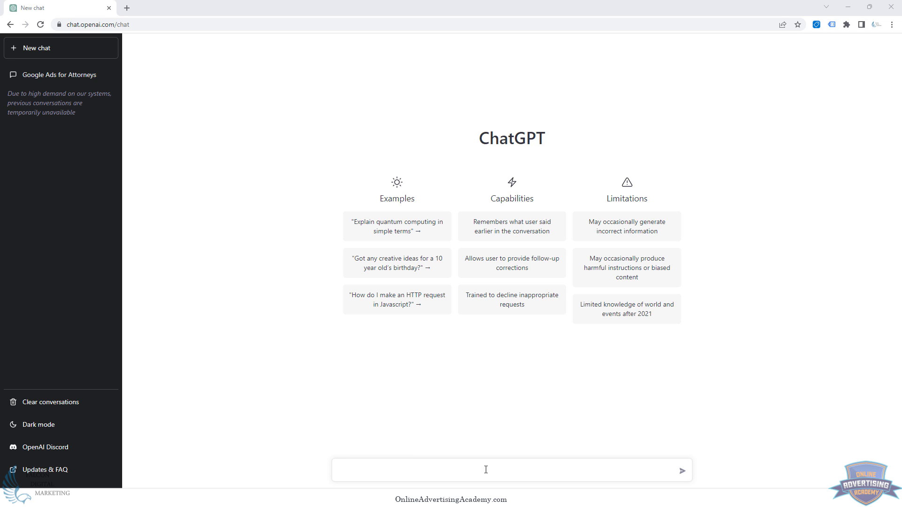
Ask ChatGPT to 'write 10 google ads for plumbers'.
type("write 10 google ads for plumbers")
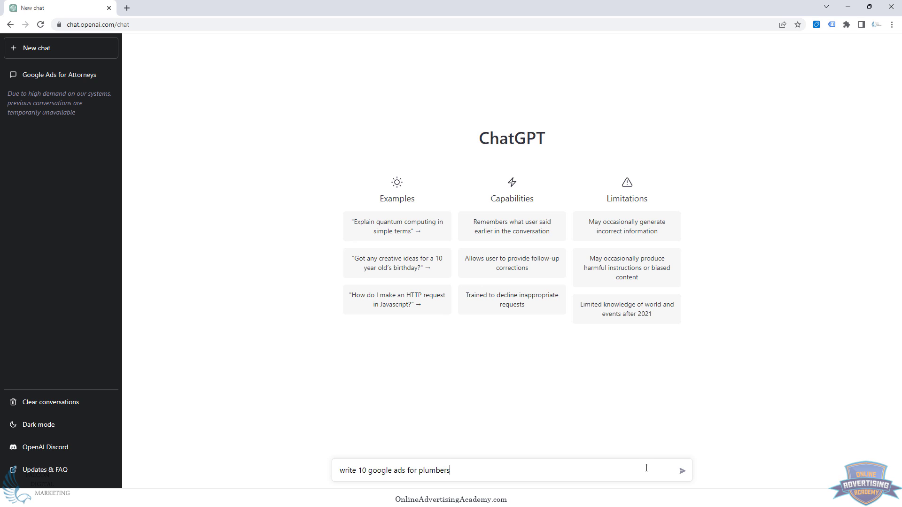
left_click(682, 471)
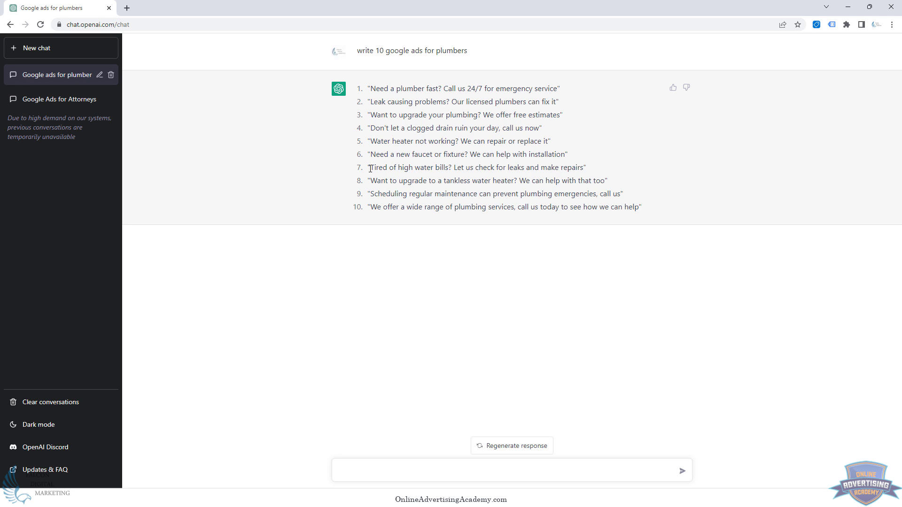
left_click_drag(370, 168, 571, 169)
left_click_drag(373, 181, 603, 189)
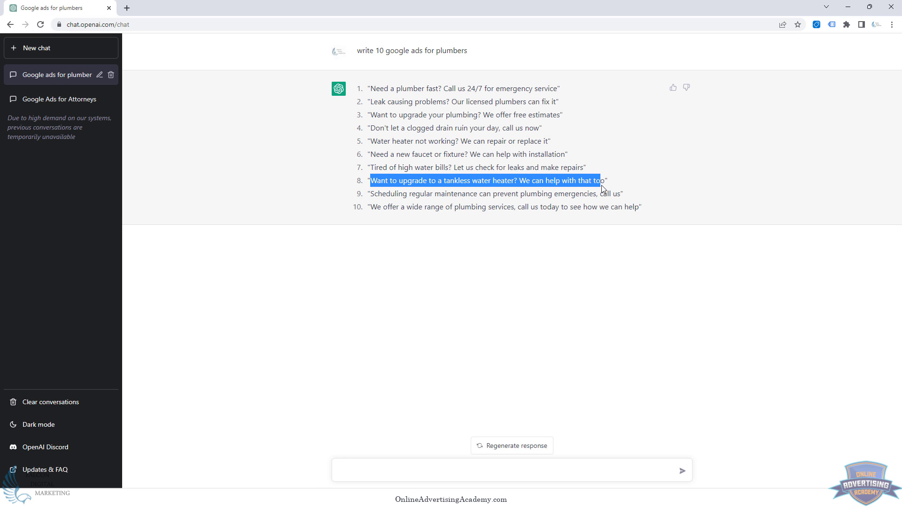
left_click(575, 275)
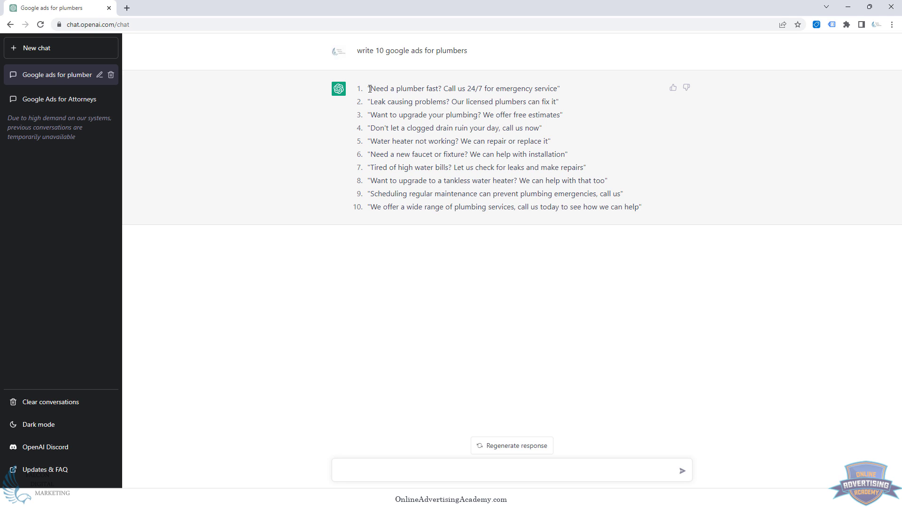
left_click_drag(371, 89, 551, 98)
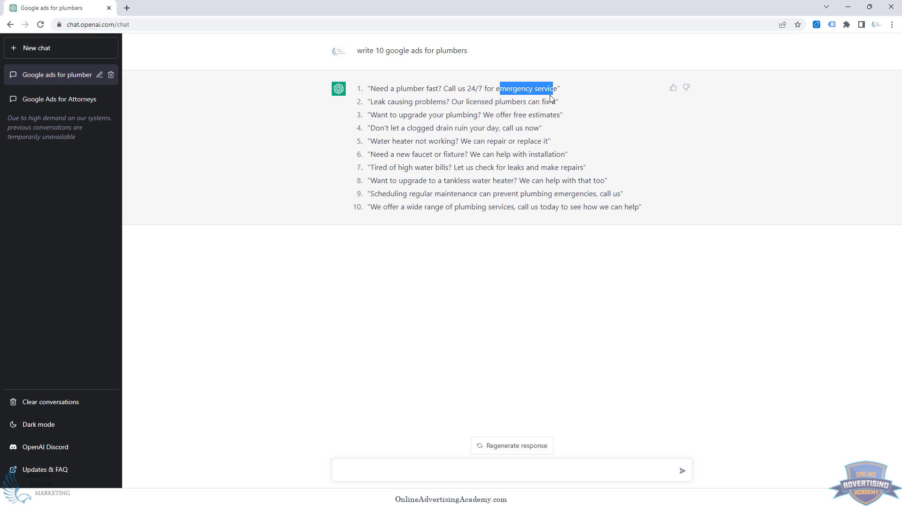
left_click_drag(371, 102, 390, 104)
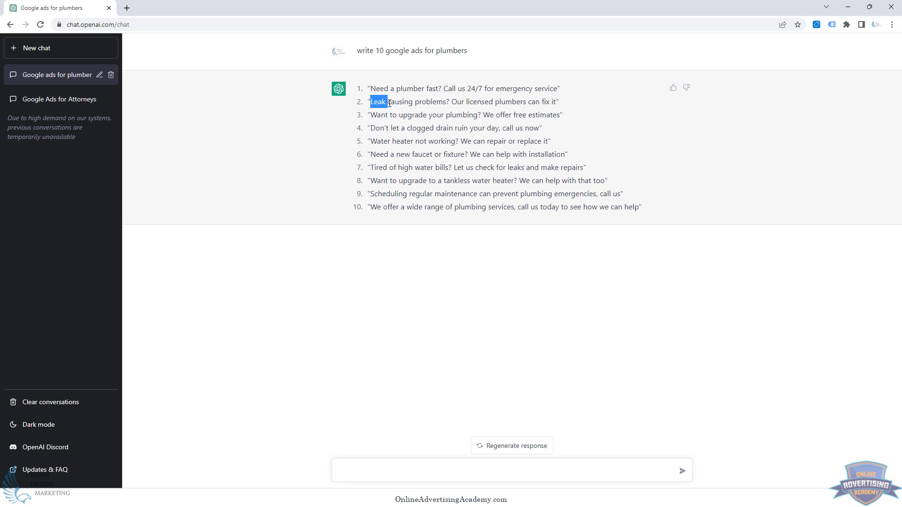
left_click(386, 106)
left_click_drag(368, 104, 449, 104)
left_click(431, 112)
left_click_drag(369, 101, 455, 104)
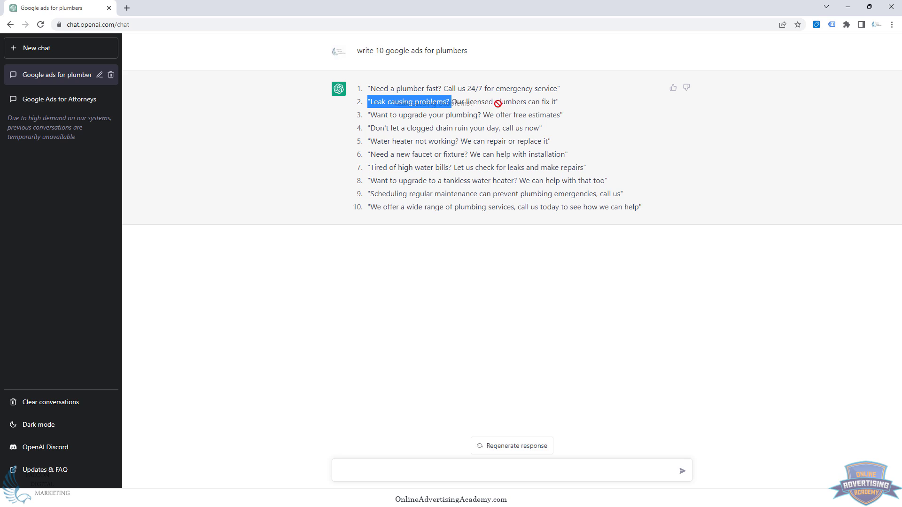
left_click(536, 102)
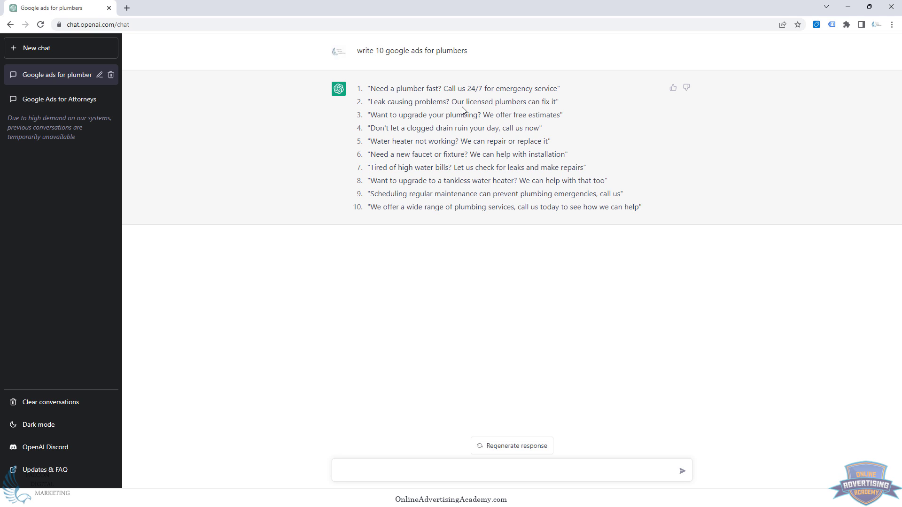
mouse_move(453, 105)
left_mouse_down()
mouse_move(499, 102)
mouse_move(451, 102)
left_mouse_up()
left_click(491, 102)
left_click(476, 106)
left_click_drag(454, 102, 554, 103)
left_click(473, 113)
left_click_drag(371, 102, 532, 102)
left_click_drag(371, 116, 566, 126)
left_click(566, 125)
left_click_drag(371, 114, 540, 116)
left_click(544, 126)
left_click_drag(381, 128, 525, 126)
left_click(525, 127)
left_click_drag(383, 128, 495, 139)
left_click(432, 129)
left_click_drag(390, 129, 545, 131)
left_click(471, 132)
left_click(545, 132)
left_click_drag(454, 101, 541, 122)
left_click(540, 122)
double_click(391, 155)
left_click_drag(401, 159, 547, 166)
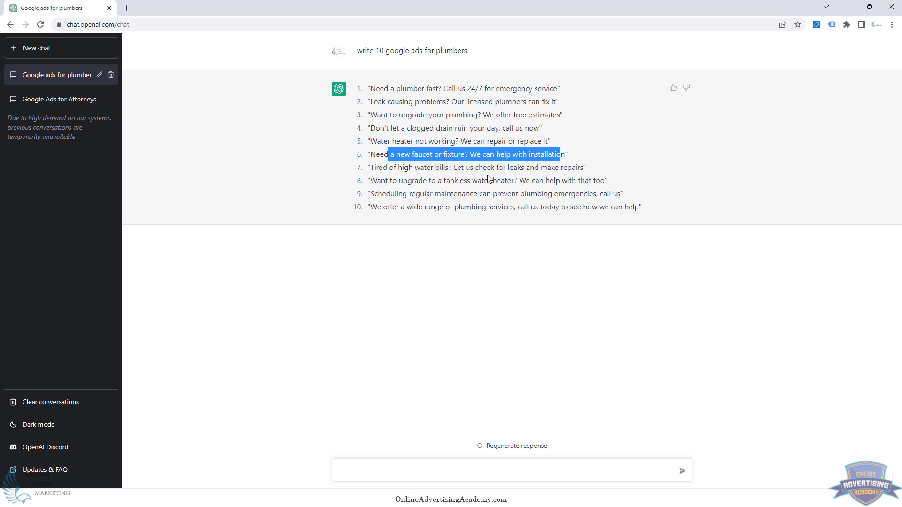
left_click_drag(440, 168, 588, 178)
left_click(589, 171)
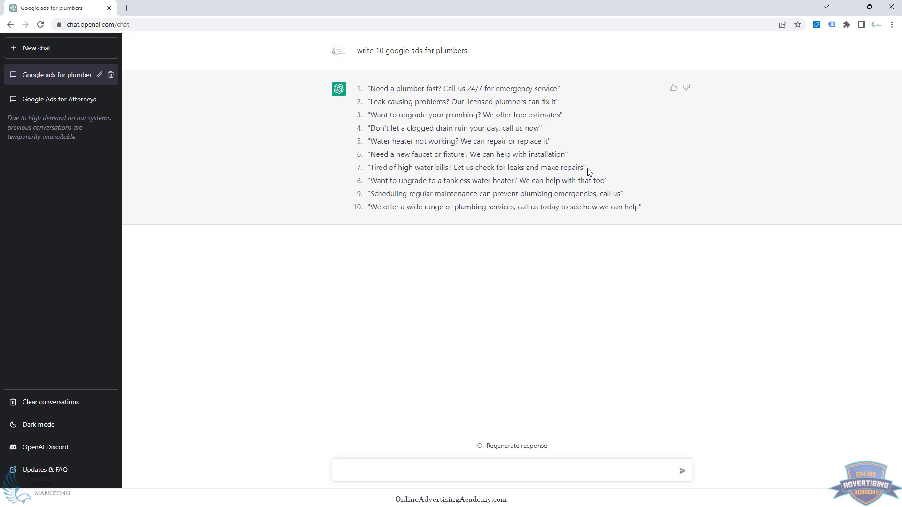
left_click_drag(391, 182, 556, 181)
left_click(546, 194)
left_click_drag(382, 207, 615, 207)
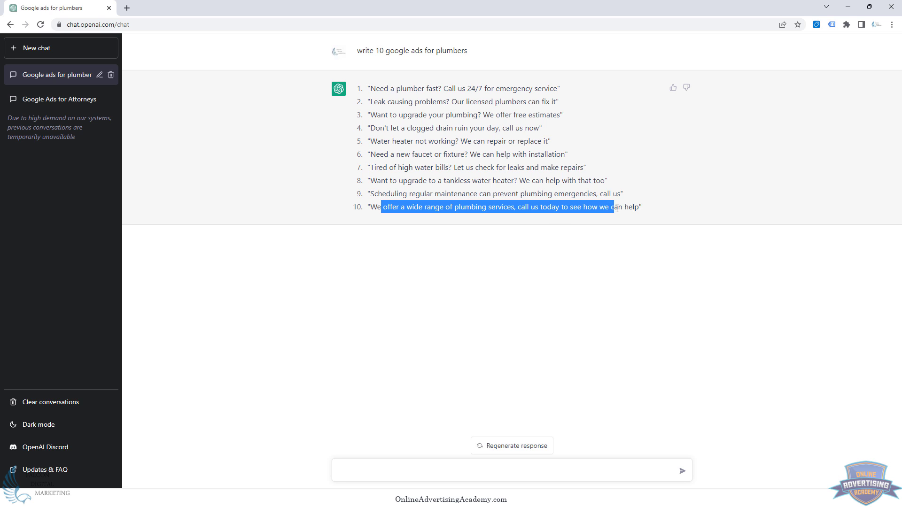
left_click(617, 208)
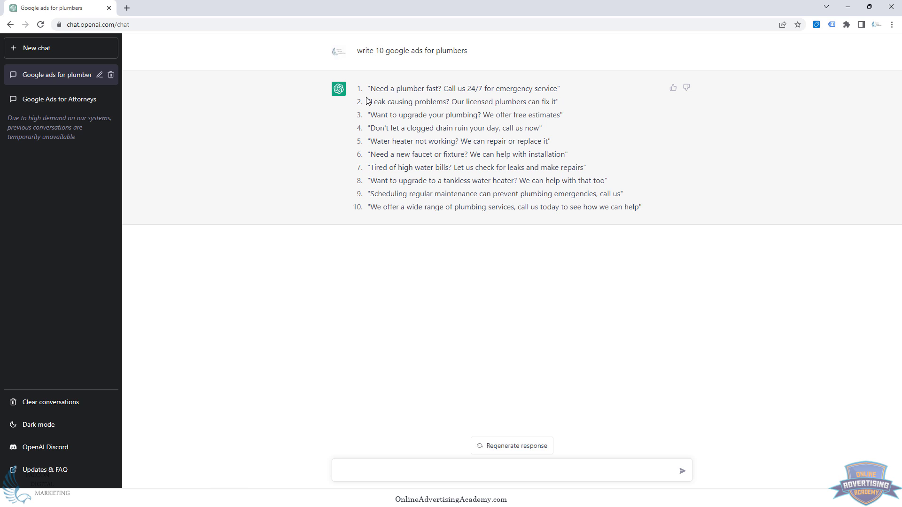
left_click_drag(370, 101, 562, 114)
left_click(440, 88)
left_click_drag(418, 89, 522, 90)
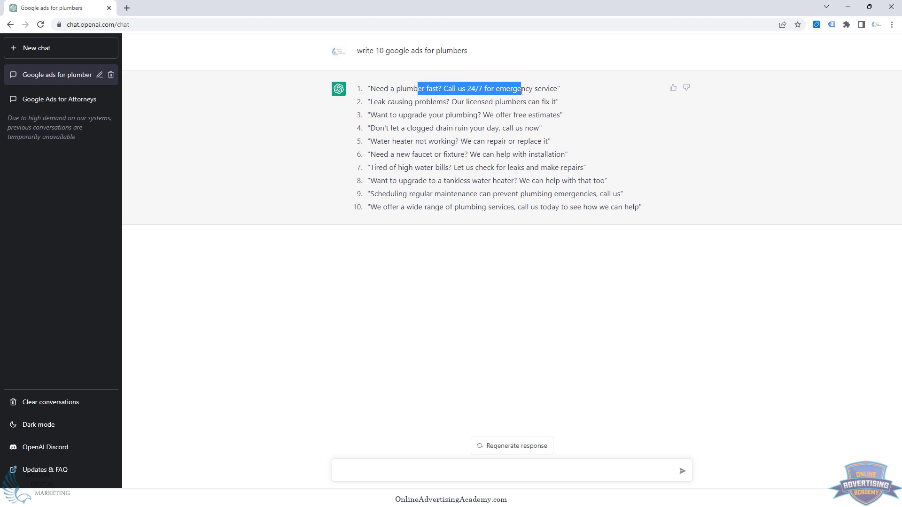
left_click(515, 100)
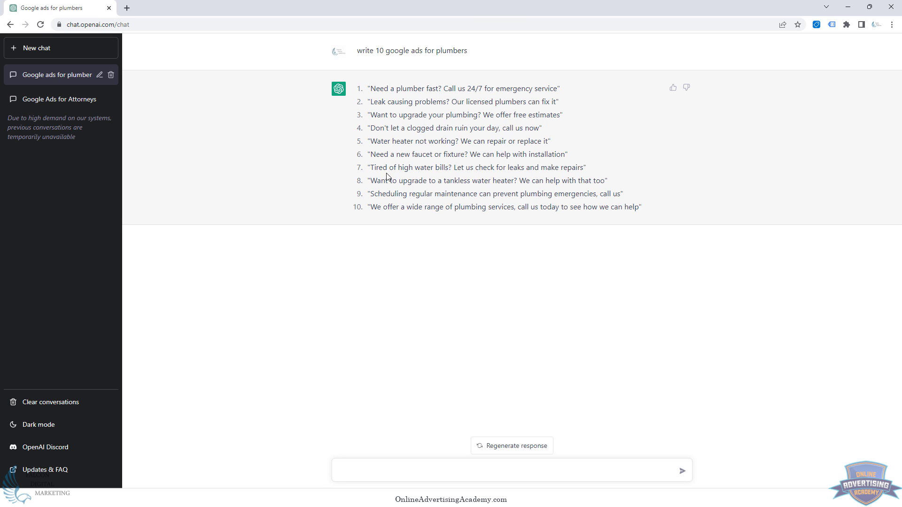
left_click_drag(382, 168, 501, 168)
left_click(503, 169)
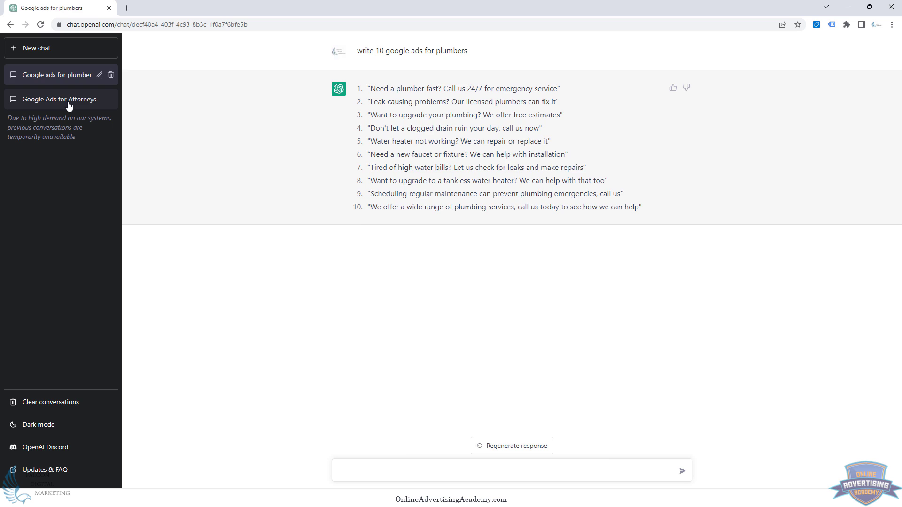
Open the Google Ads for Attorneys chat and highlight the first two attorney ads.
left_click(68, 105)
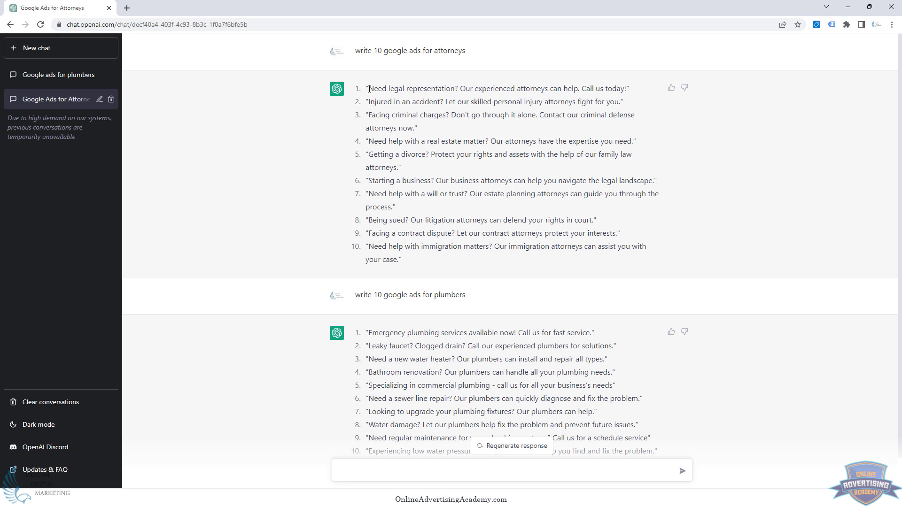
left_click_drag(368, 88, 625, 98)
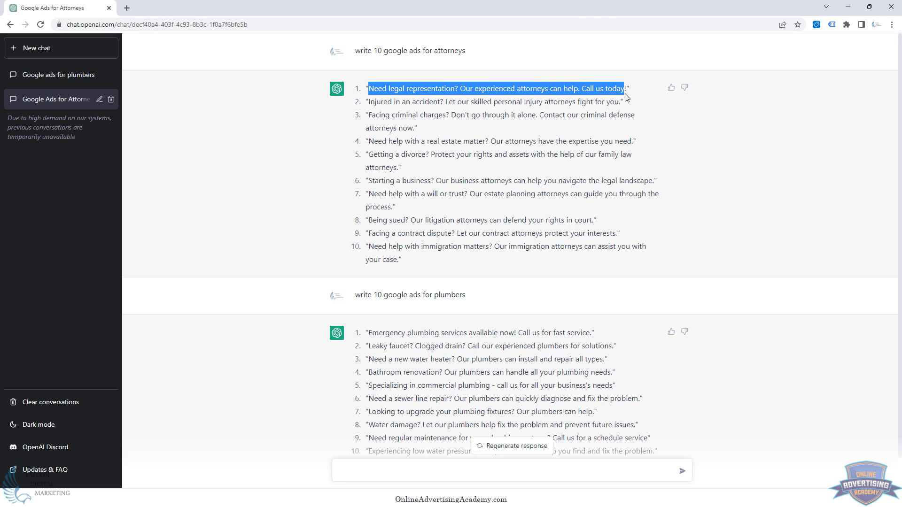
left_click_drag(367, 104, 620, 103)
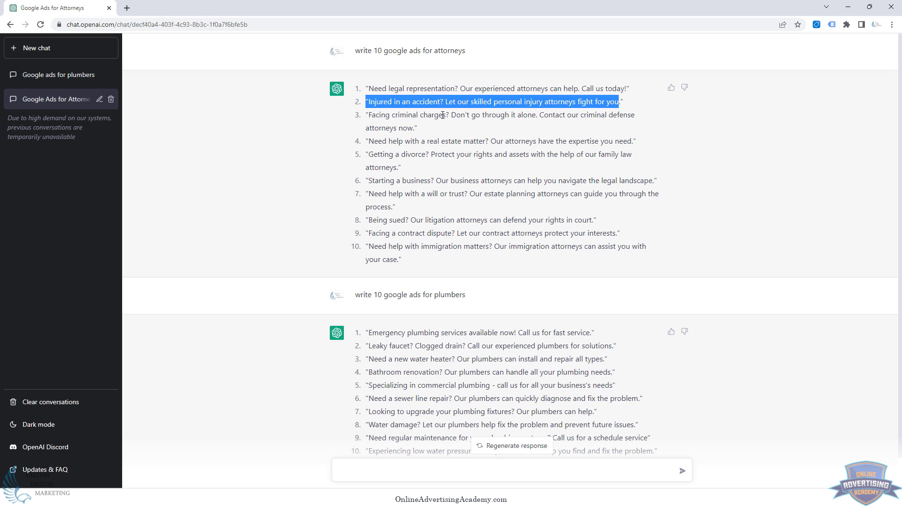
left_click(463, 113)
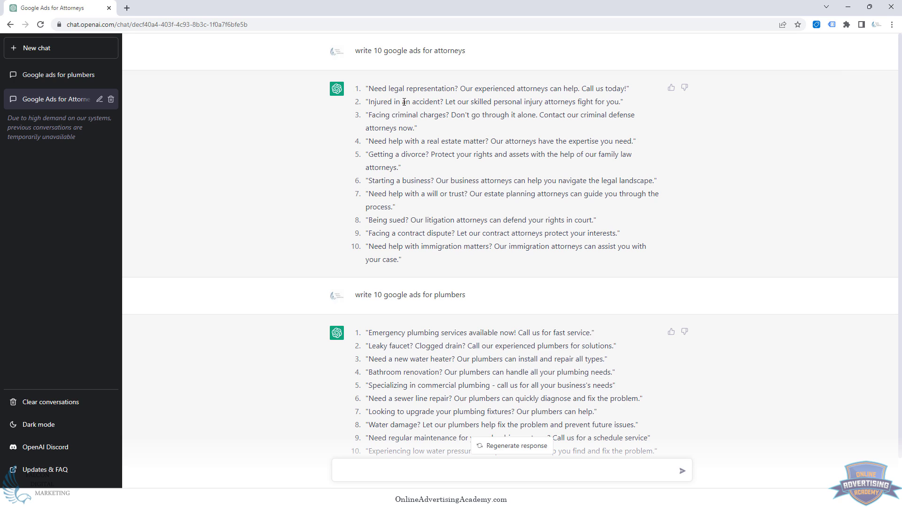
left_click_drag(368, 103, 612, 106)
left_click(613, 105)
Highlight text from attorney ads 3, 6 and 8, ending on 'Being sued'.
left_click_drag(375, 116, 435, 116)
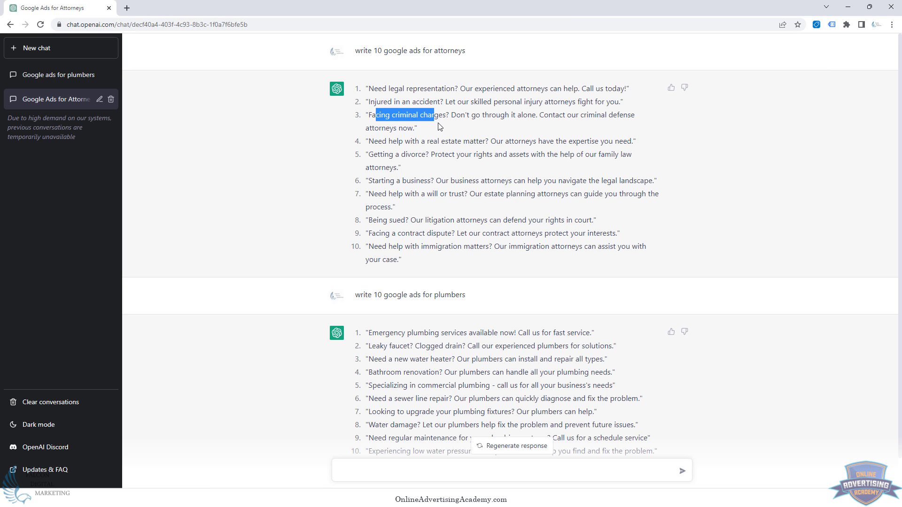
left_click(438, 140)
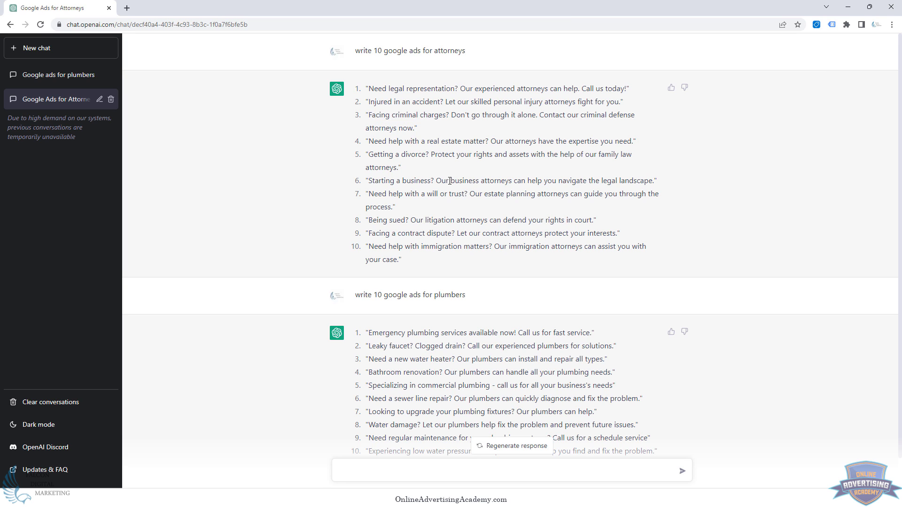
left_click_drag(371, 179, 512, 180)
left_click(504, 181)
left_click_drag(367, 223, 512, 224)
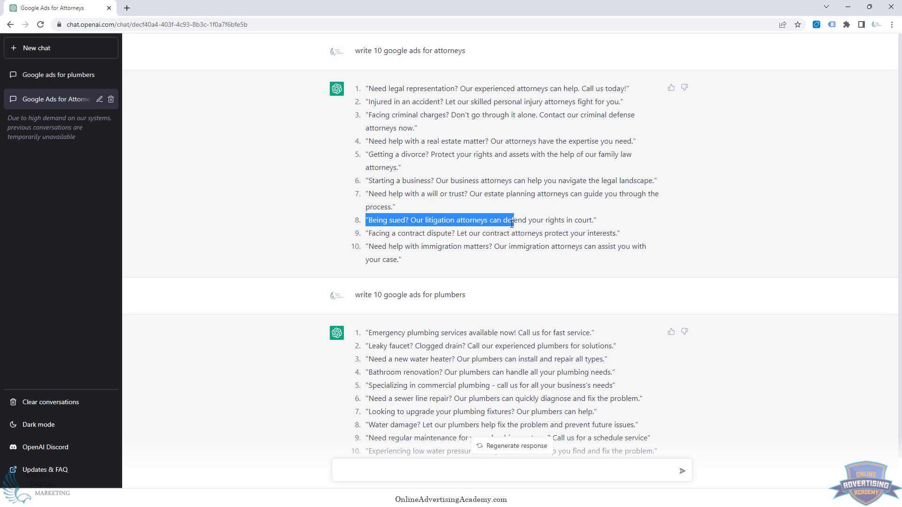
left_click(459, 235)
left_click_drag(368, 222, 517, 222)
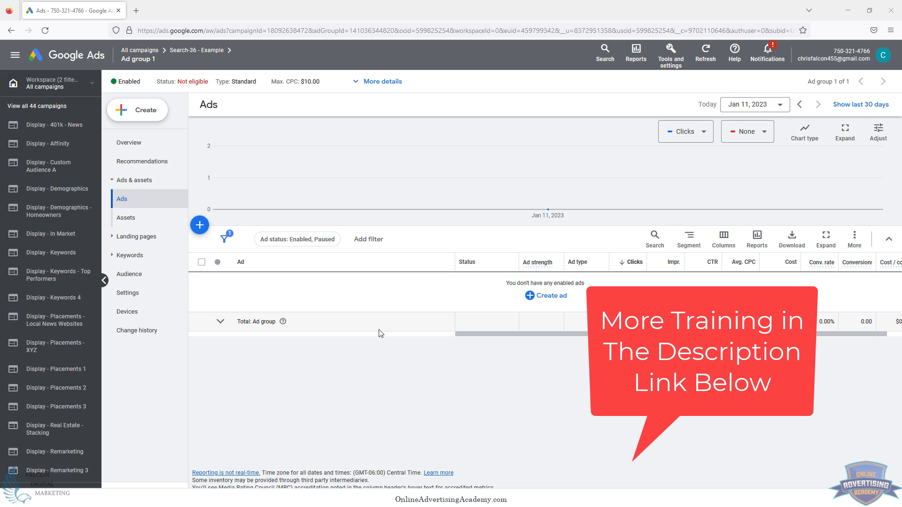
Scroll the campaign sidebar on Ad group 1's Ads page in Search-36 - Example.
scroll(29, 347, "down", 10)
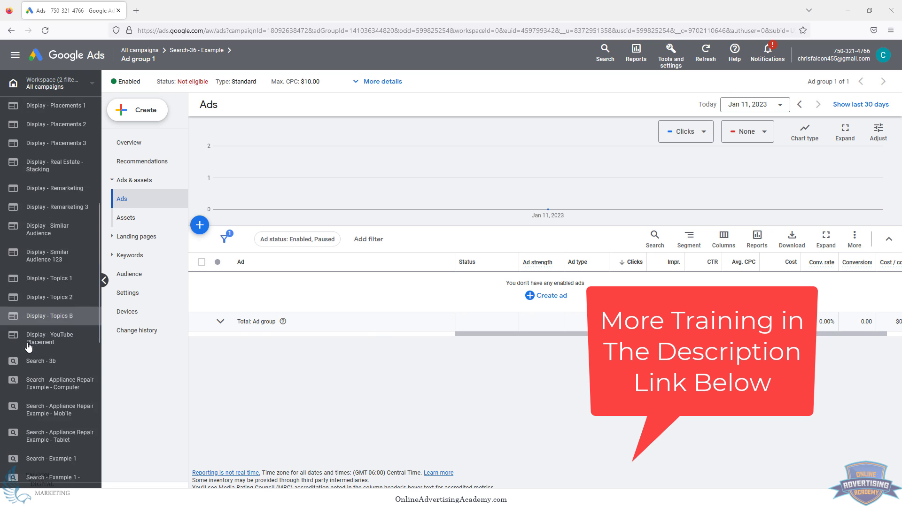
scroll(29, 347, "down", 4)
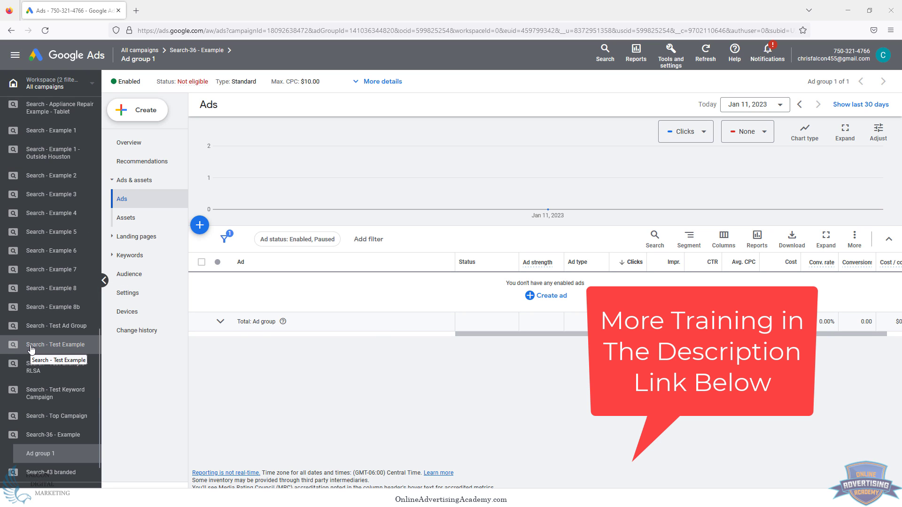
scroll(31, 349, "up", 5)
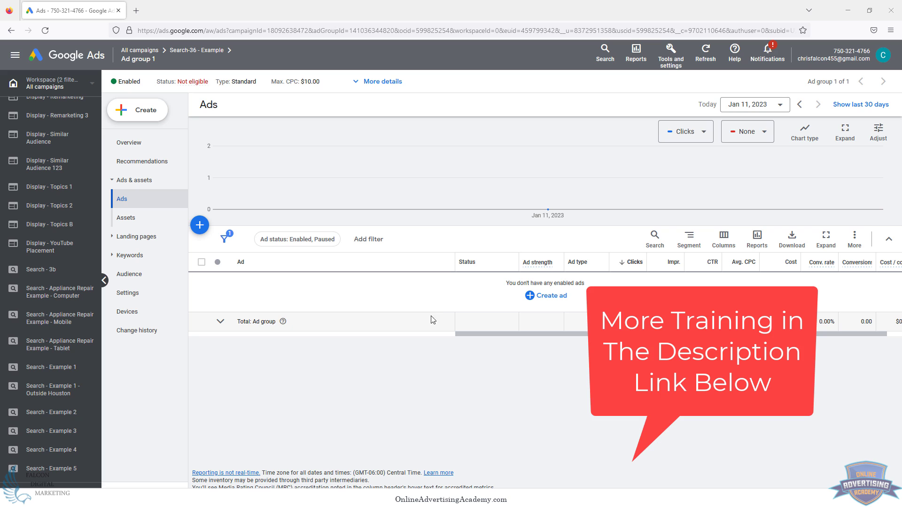
Start a new responsive search ad and scroll down to its empty headline fields.
left_click(545, 301)
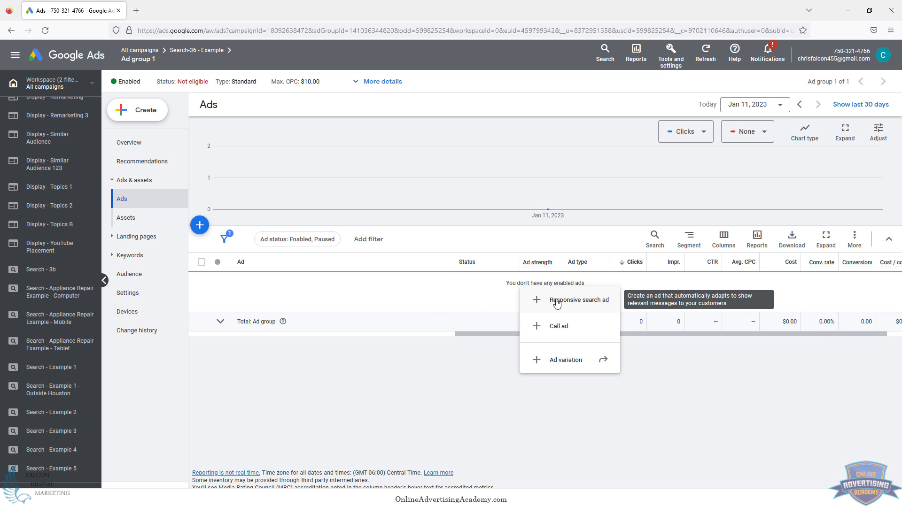
left_click(556, 302)
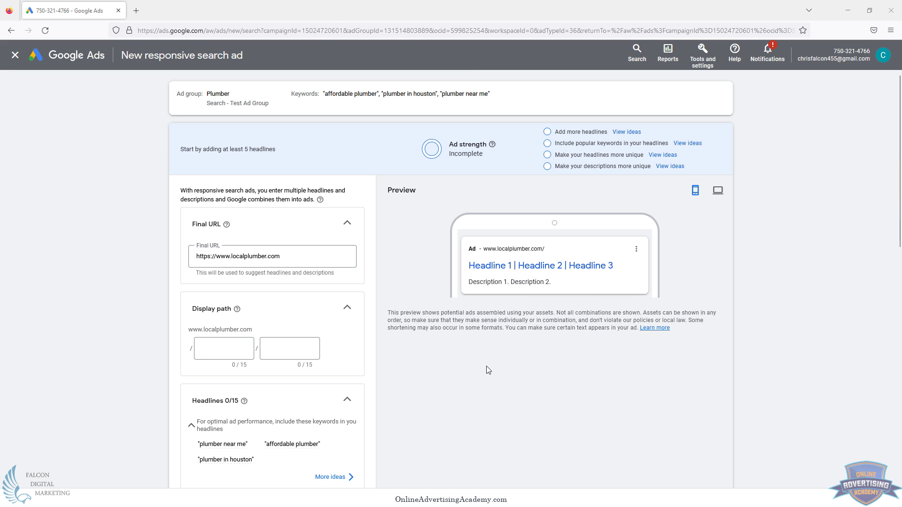
scroll(487, 367, "down", 1)
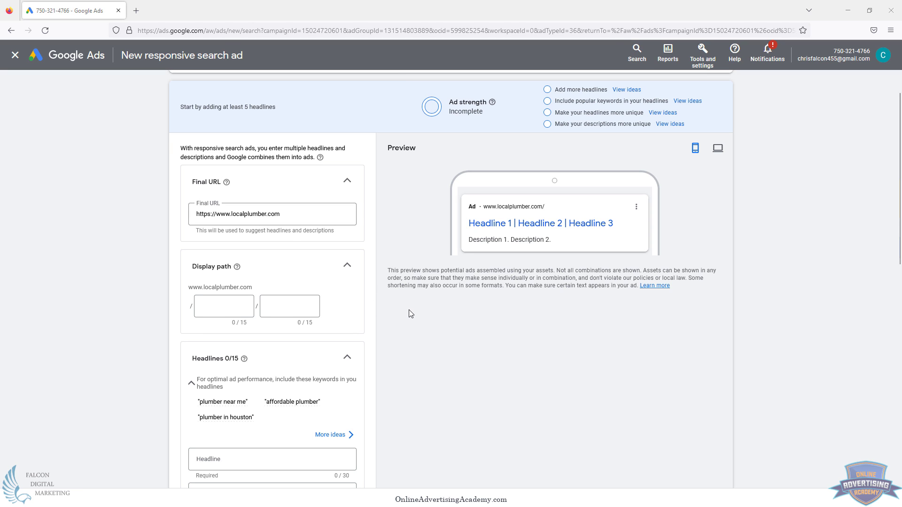
scroll(409, 310, "down", 2)
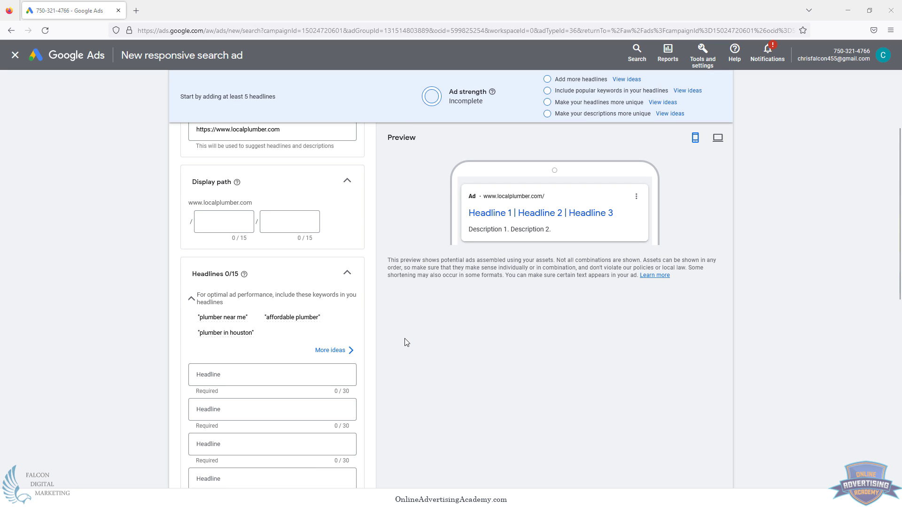
scroll(407, 343, "down", 1)
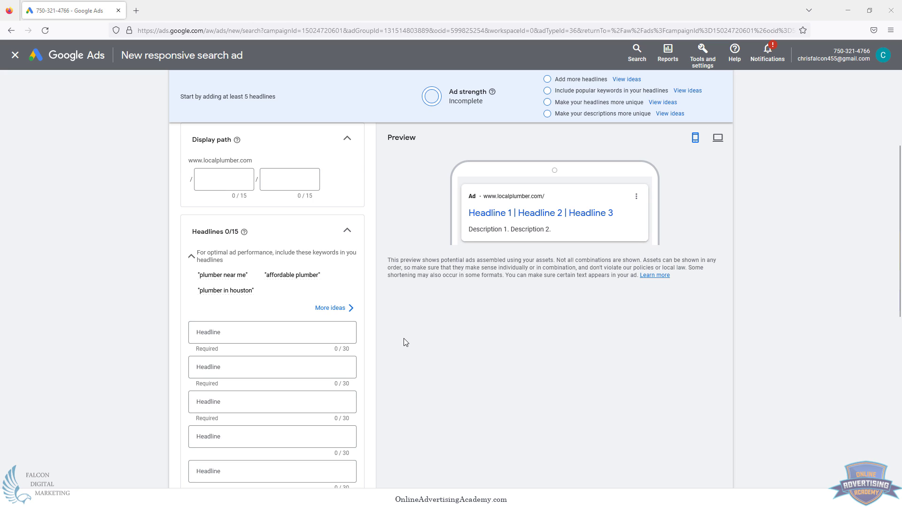
scroll(404, 337, "down", 1)
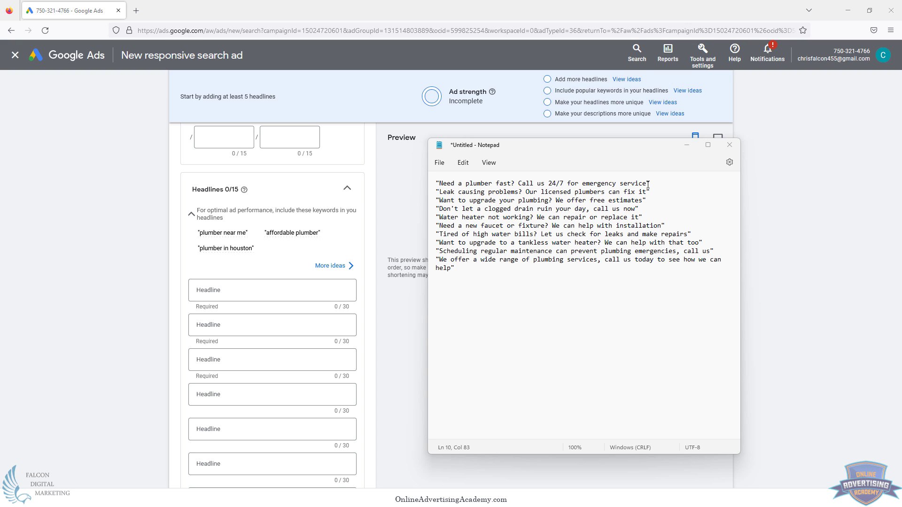
Paste the first Notepad ad line into Headline 1 and trim it to 'Need a plumber fast? Call 24/7'.
left_click_drag(648, 184, 440, 184)
key("ctrl+c")
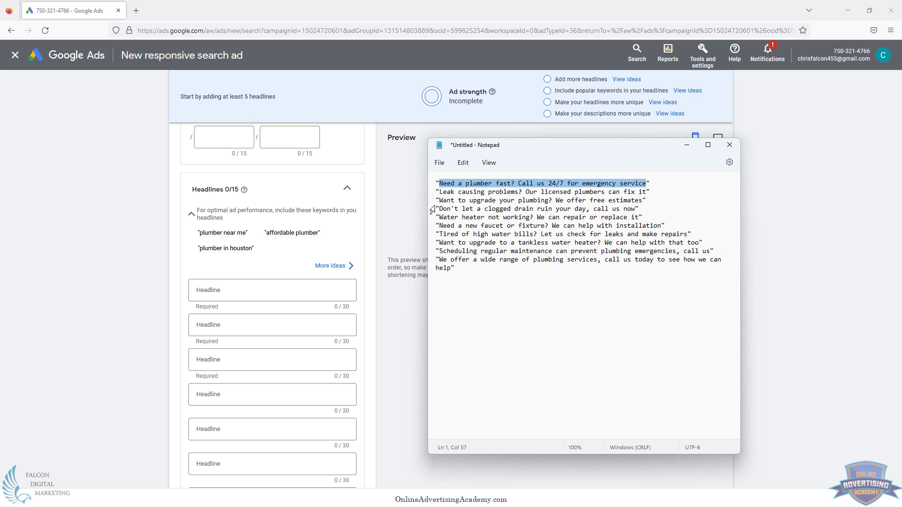
left_click(220, 295)
key("ctrl+v")
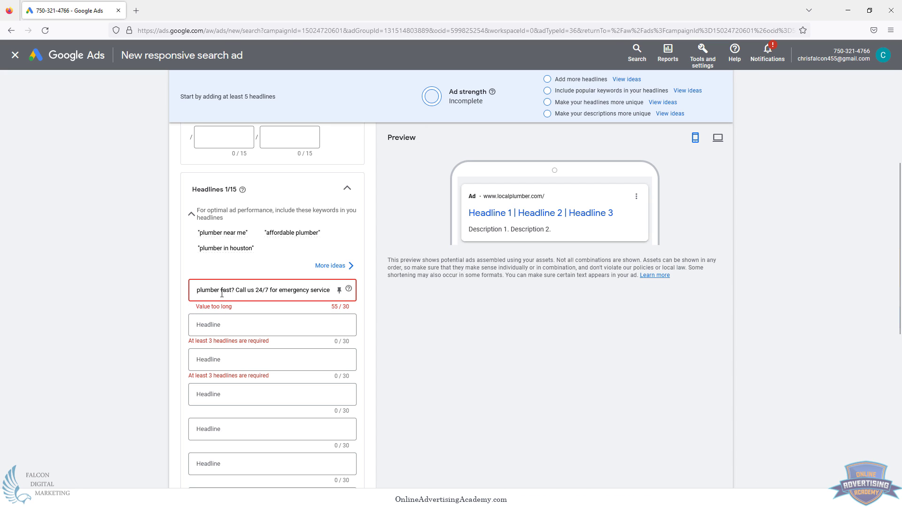
left_click_drag(228, 298, 202, 299)
left_click(203, 299)
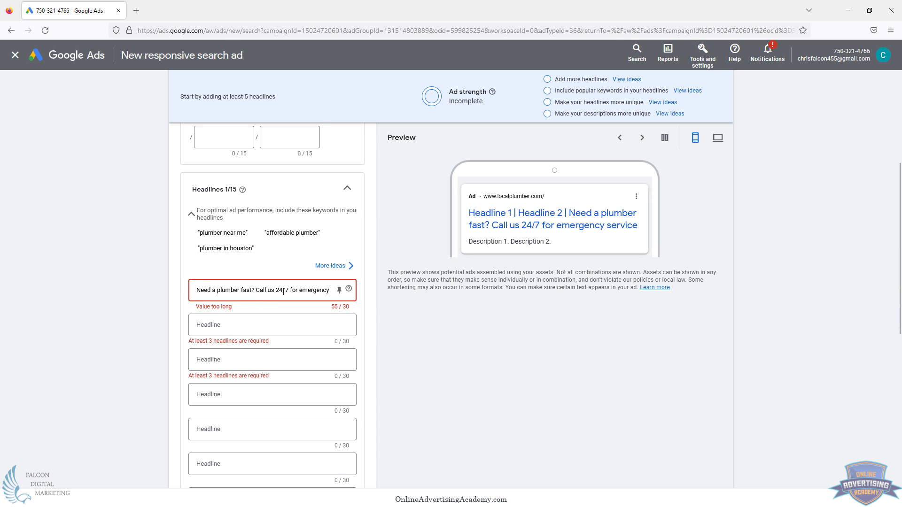
double_click(324, 293)
left_click(280, 293)
left_click_drag(280, 294, 335, 299)
key("BackSpace")
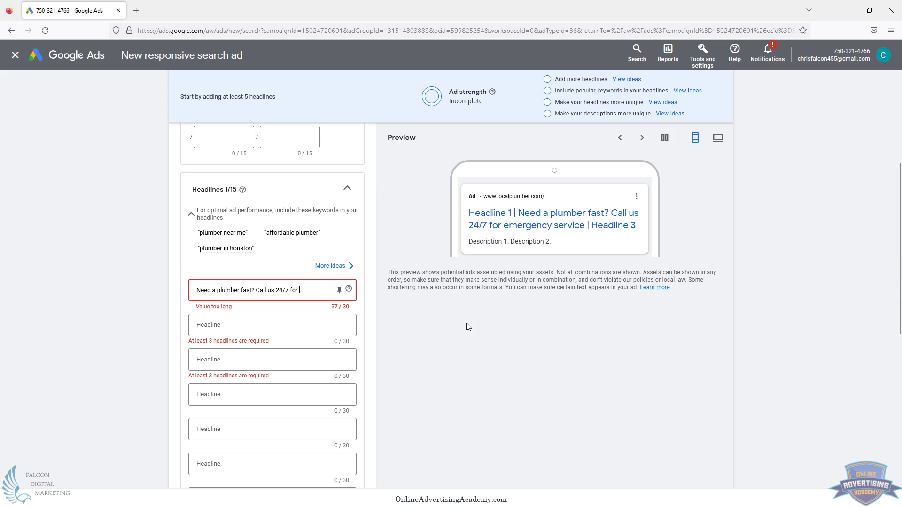
key("BackSpace")
key("BackSpace")
left_click(275, 291)
key("BackSpace")
key("BackSpace")
key("BackSpace")
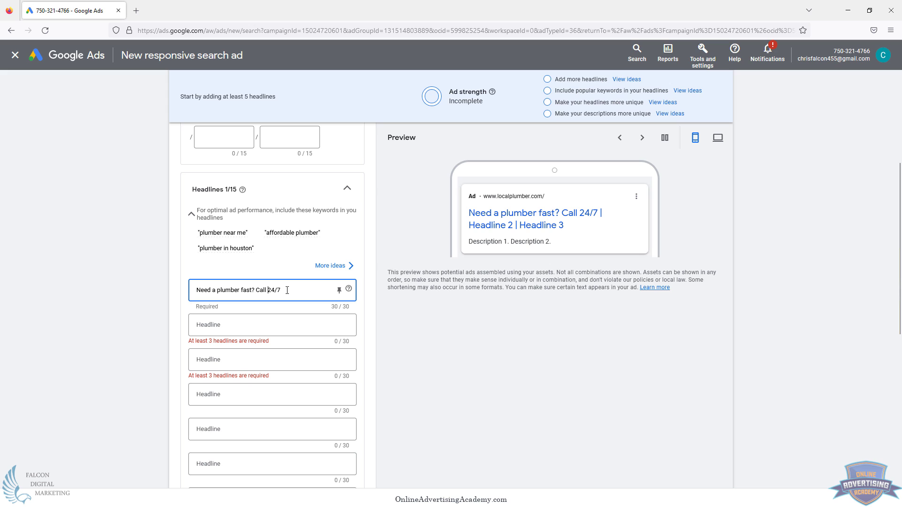
Pin Headline 1 to position 1 and capitalize 'Plumber' and 'Fast'.
left_click(339, 291)
left_click(465, 161)
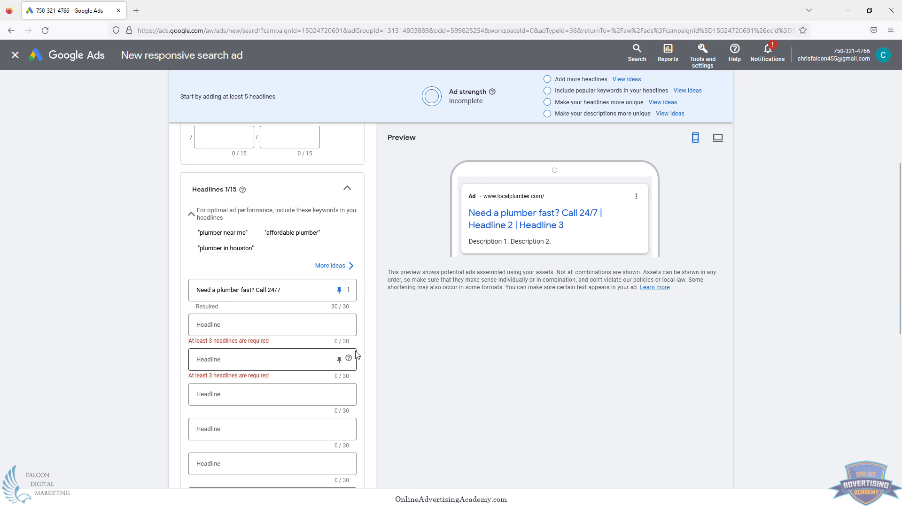
left_click(224, 296)
key("BackSpace")
type("P")
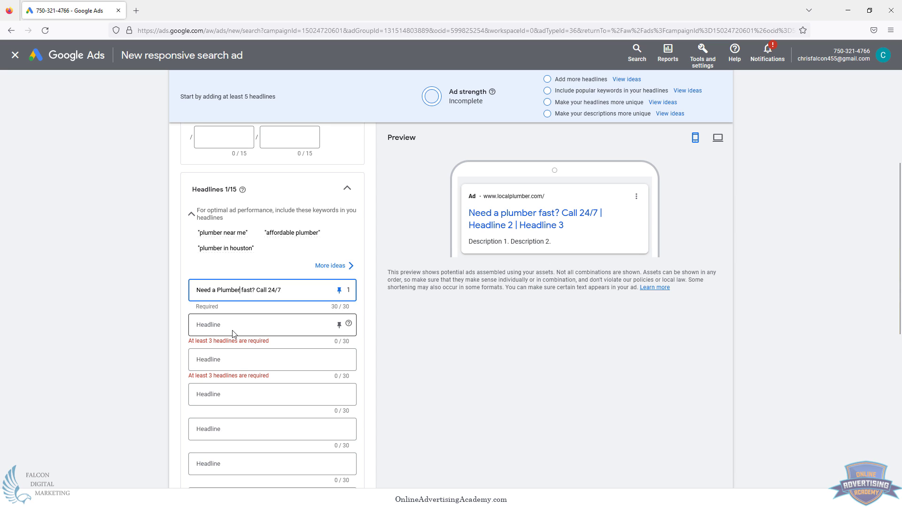
key("Right")
key("Right")
key("BackSpace")
type("F")
left_click(433, 337)
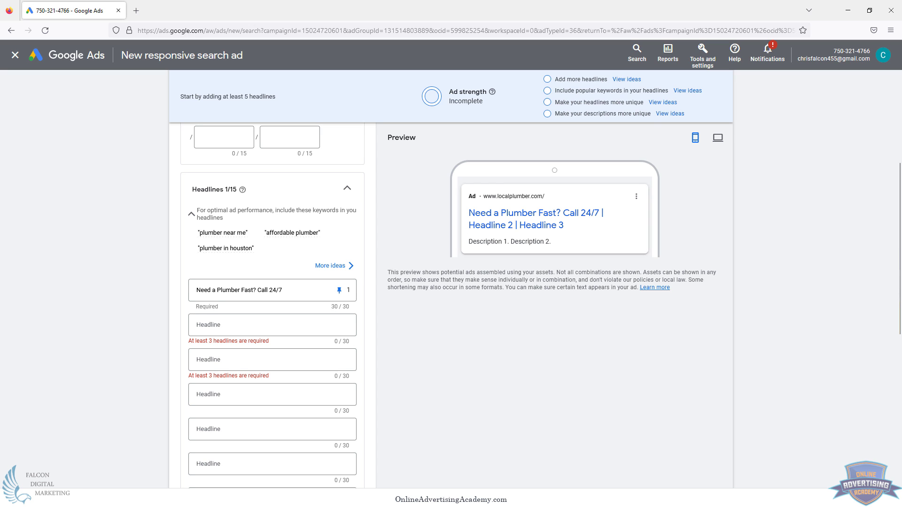
key("alt+Tab")
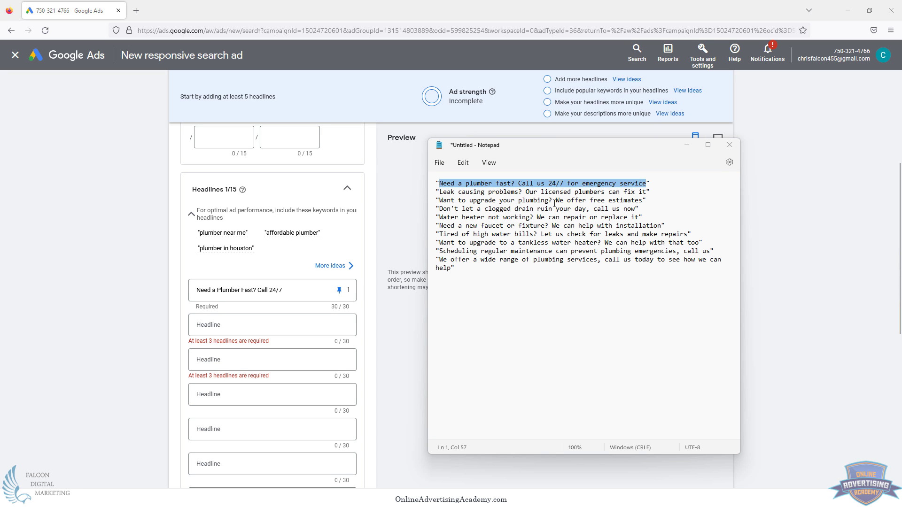
Copy 'We offer free estimates' from Notepad into Headline 2 and pin it to position 2.
left_click_drag(556, 202, 642, 201)
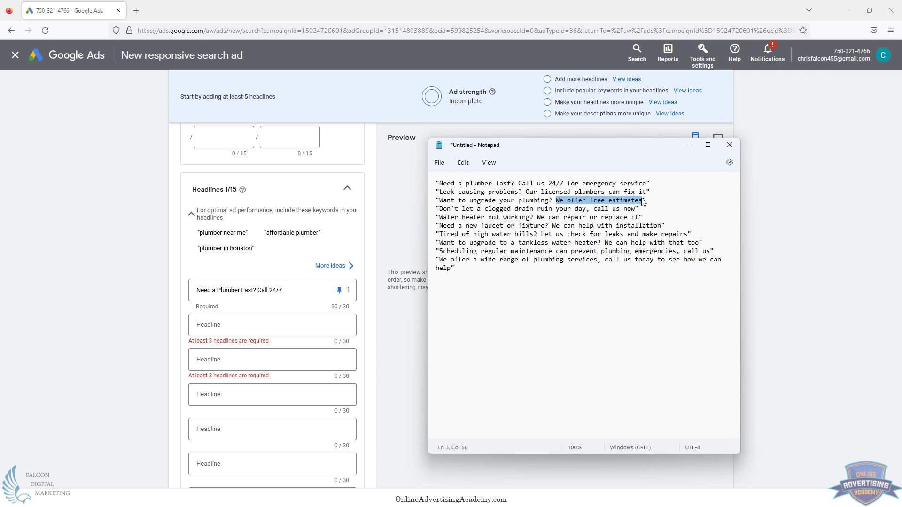
key("ctrl+c")
left_click(258, 329)
key("ctrl+v")
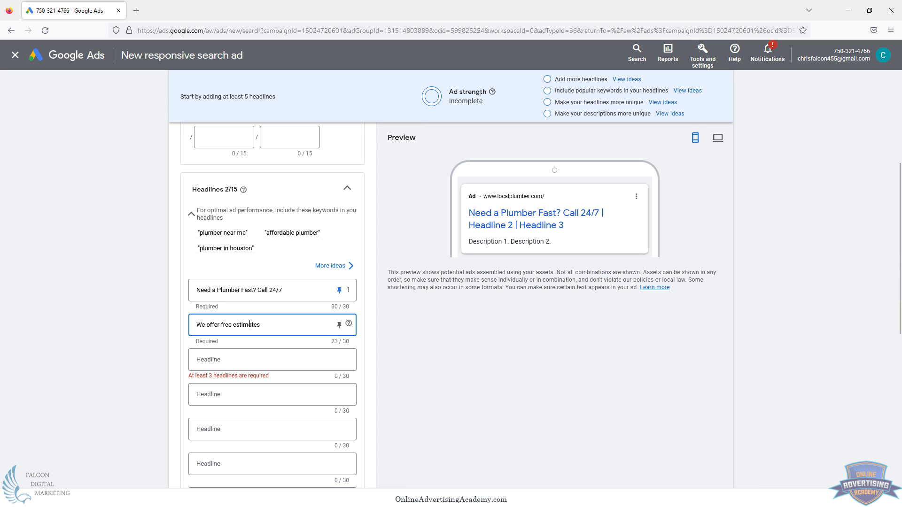
left_click(339, 325)
left_click(459, 237)
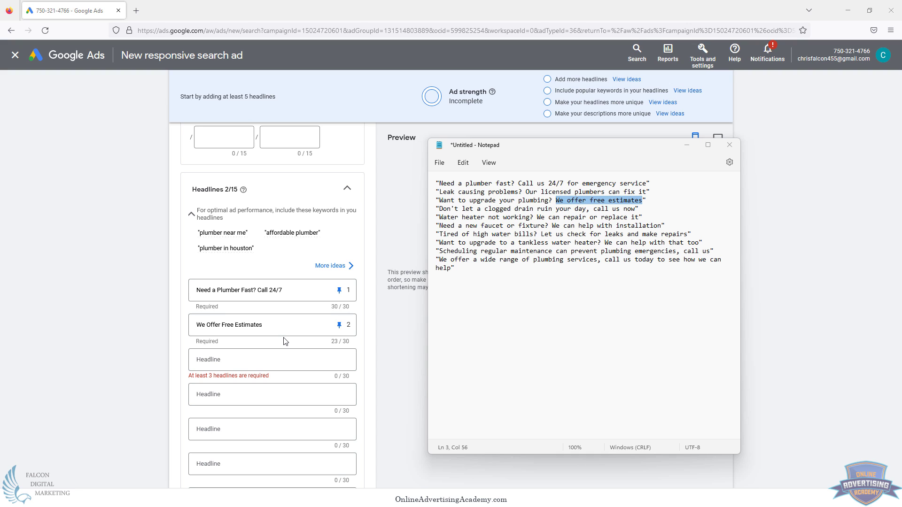
left_click(687, 146)
scroll(278, 312, "down", 3)
left_click(586, 387)
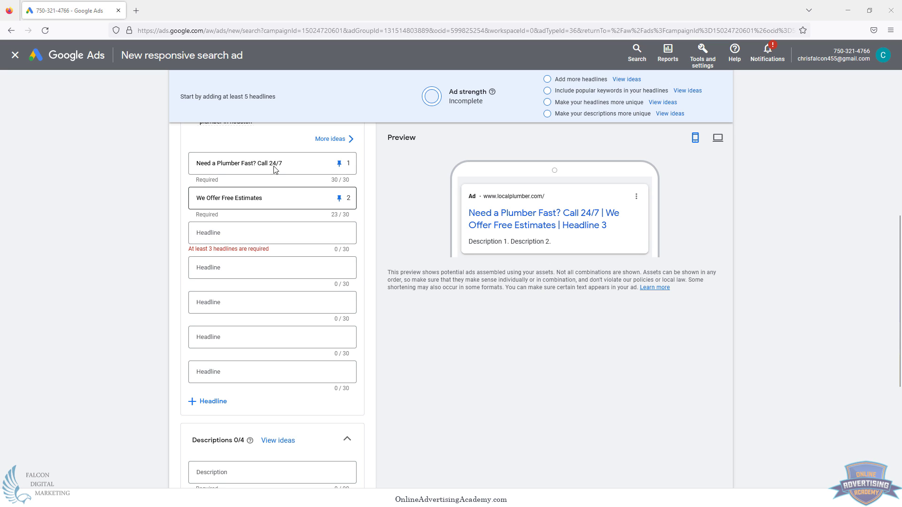
Select the word 'licensed' in line 2 of the Notepad ad lines.
scroll(316, 402, "down", 2)
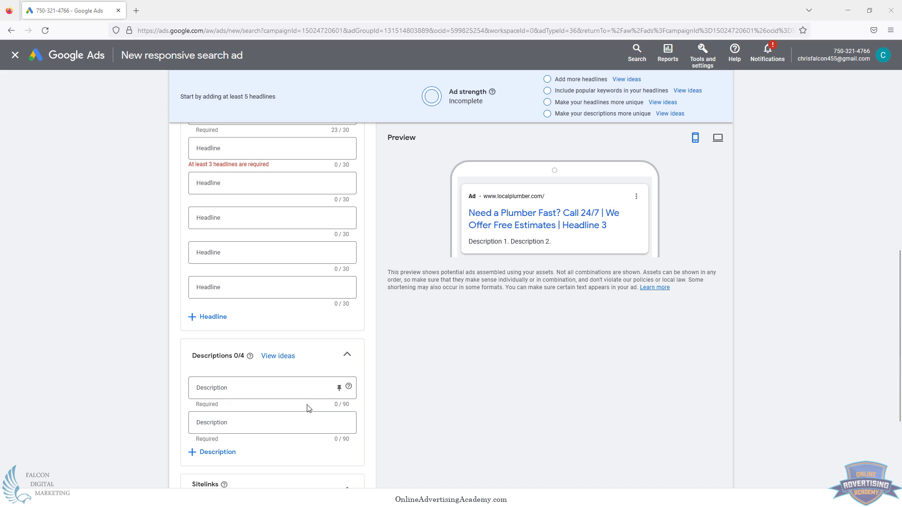
scroll(310, 405, "up", 1)
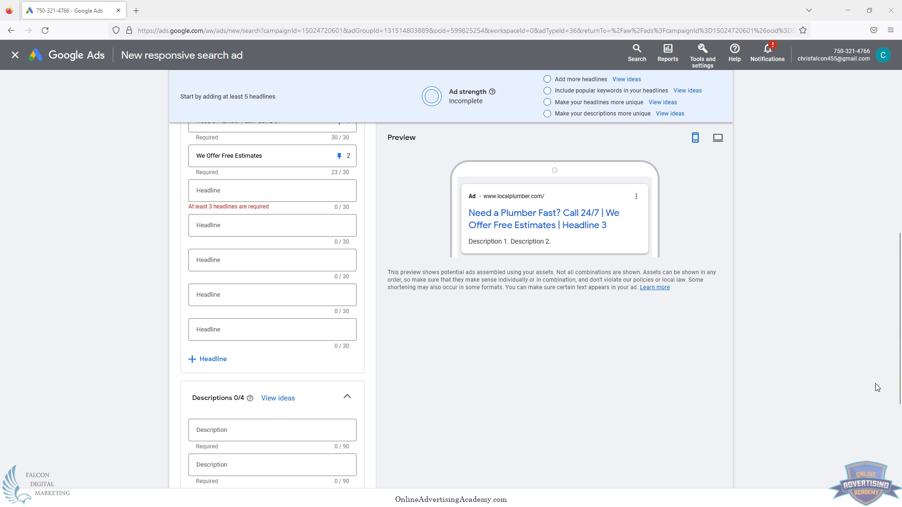
key("alt+Tab")
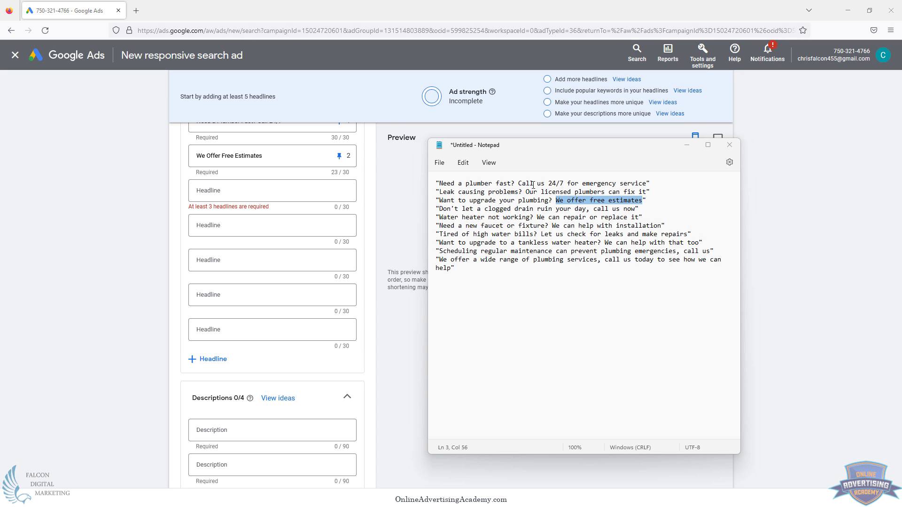
left_click_drag(541, 192, 571, 192)
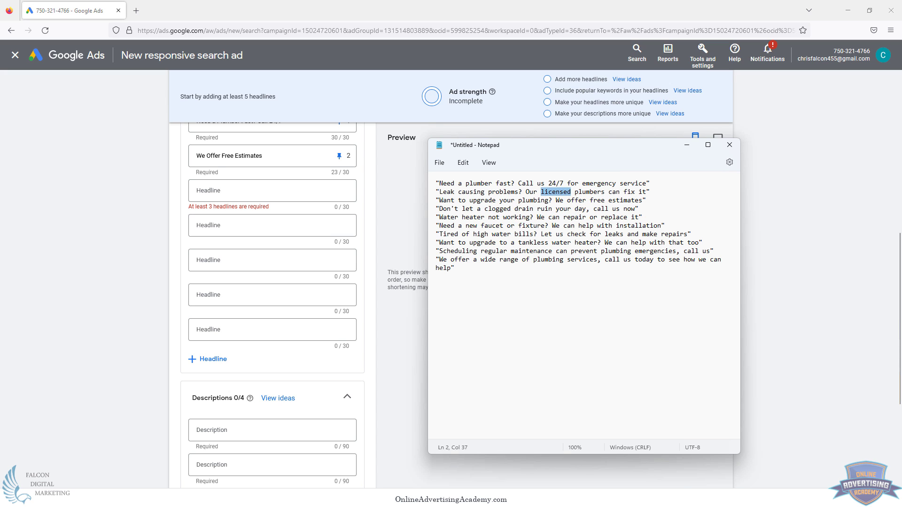
key("alt+Tab")
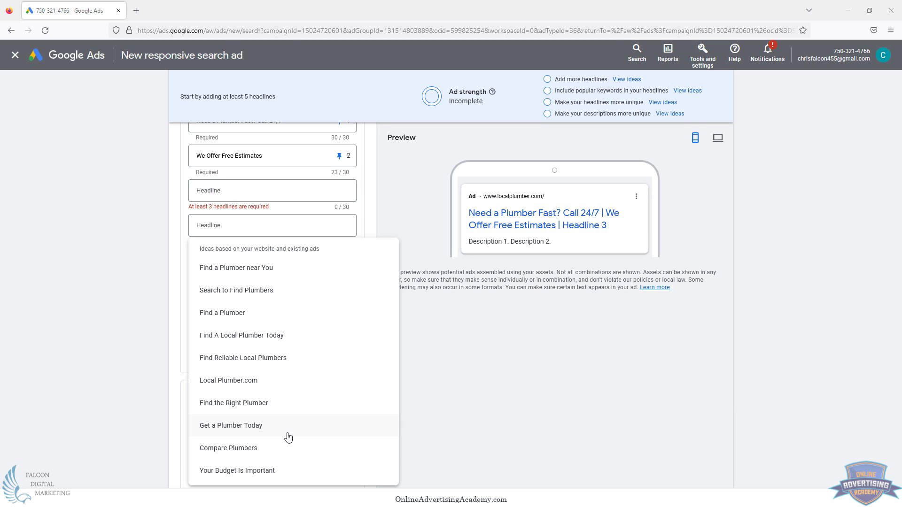
Enter 'Local, Affordable, Licensed' as the fourth headline and show the desktop preview.
left_click(252, 226)
type("Local, Affordable, Licensed")
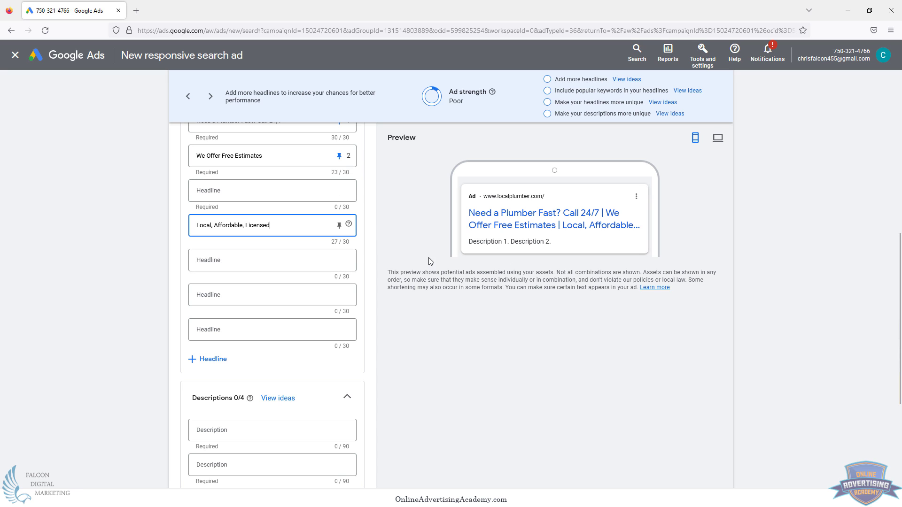
left_click(718, 139)
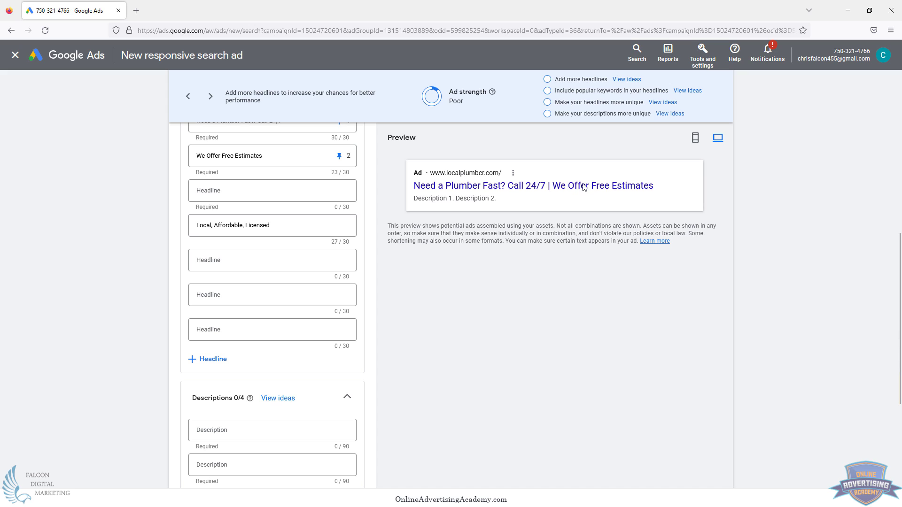
Move 'Local, Affordable, Licensed' from the fourth headline slot into the empty third slot.
scroll(297, 219, "up", 2)
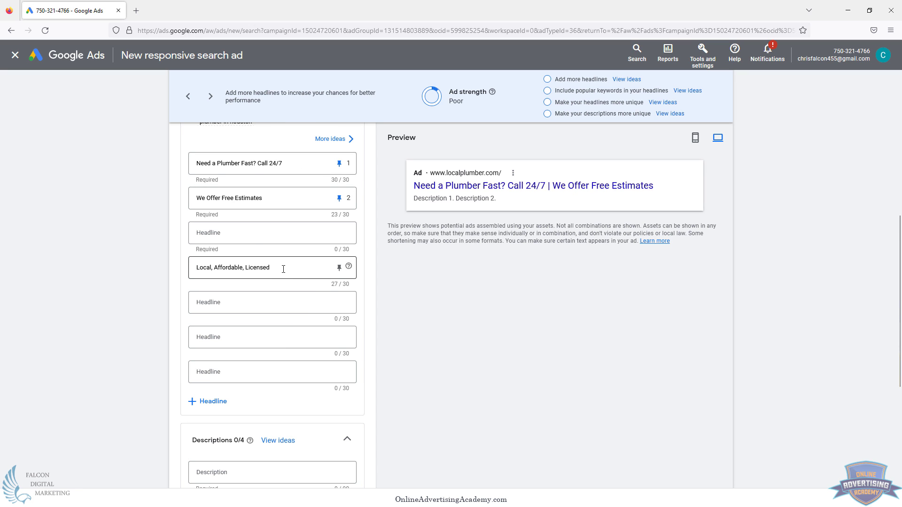
left_click_drag(278, 268, 198, 257)
left_click(242, 234)
key("ctrl+v")
triple_click(278, 268)
key("BackSpace")
left_click(550, 306)
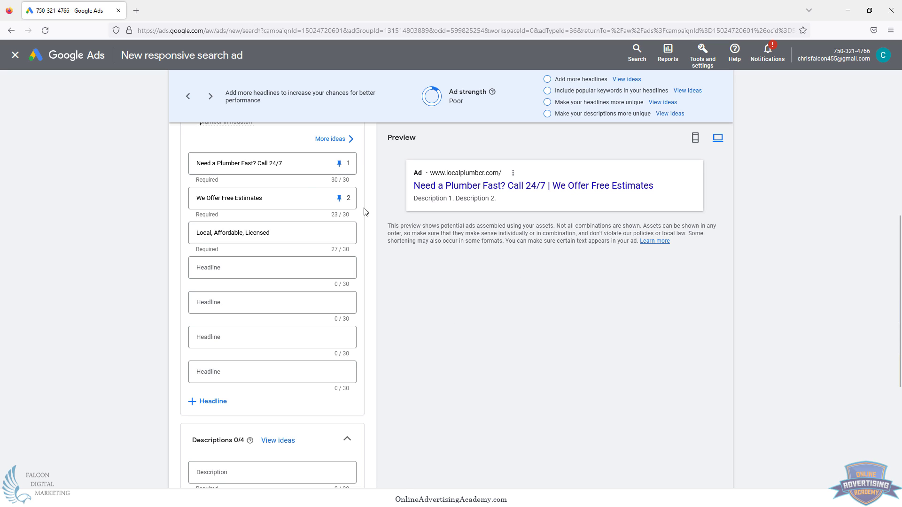
scroll(241, 256, "down", 3)
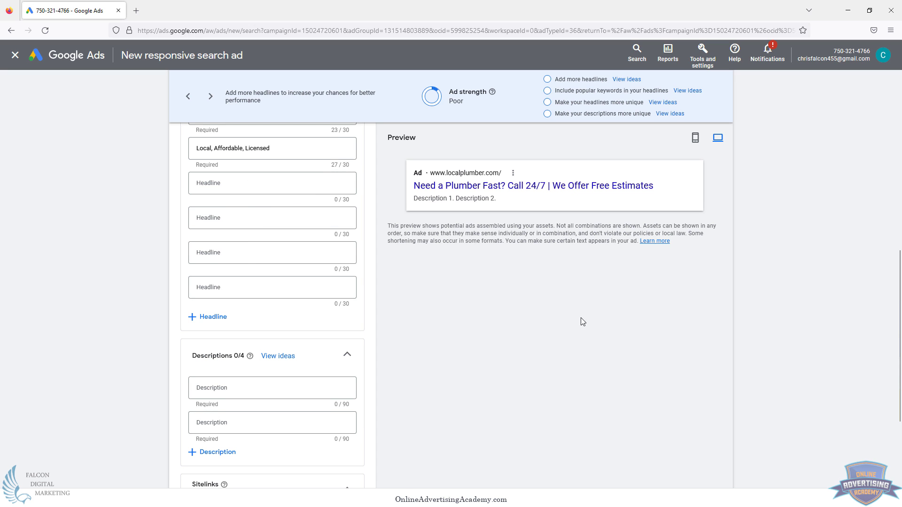
key("alt+Tab")
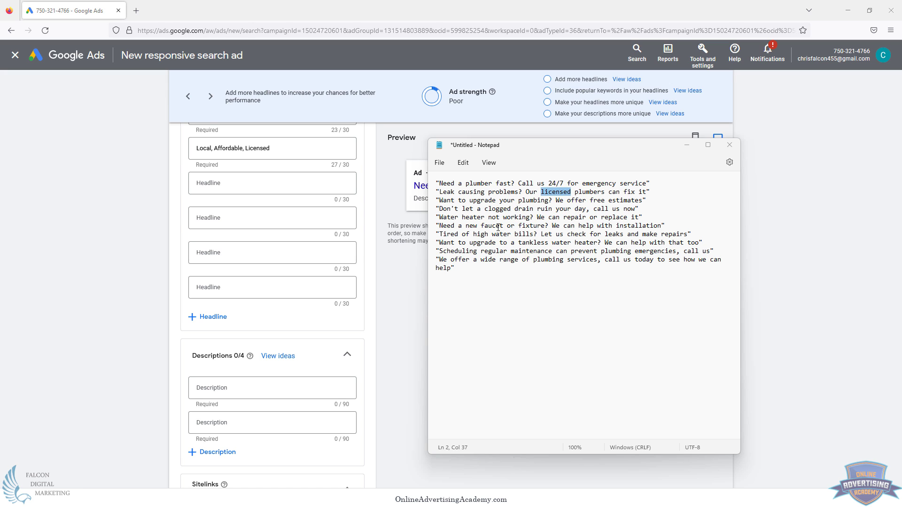
left_click_drag(535, 270, 436, 183)
left_click(511, 213)
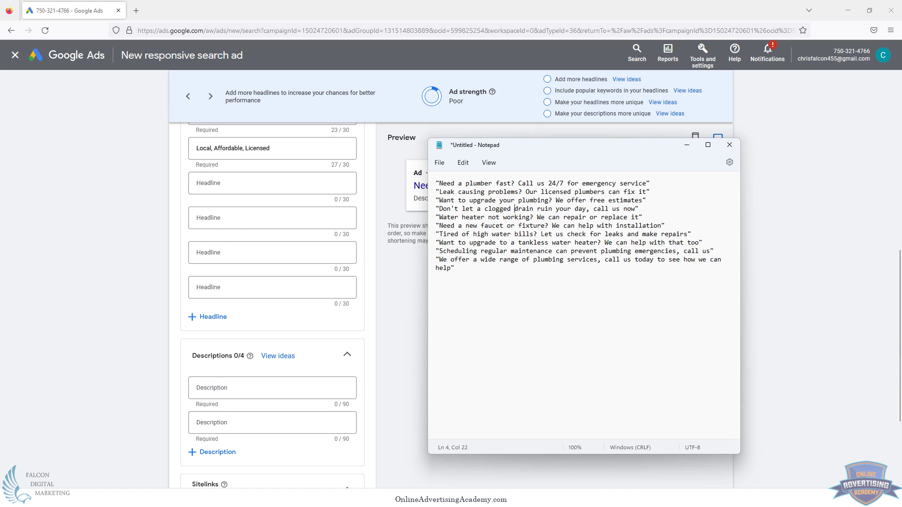
scroll(273, 282, "up", 2)
Paste the last Notepad ad line into Description 1, strip its quotes, and reword it to mention repairs.
triple_click(480, 271)
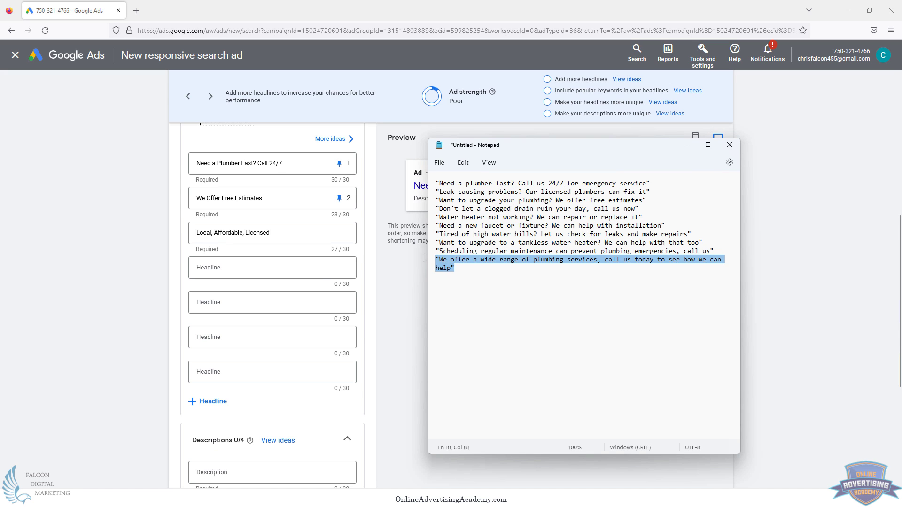
scroll(291, 314, "down", 1)
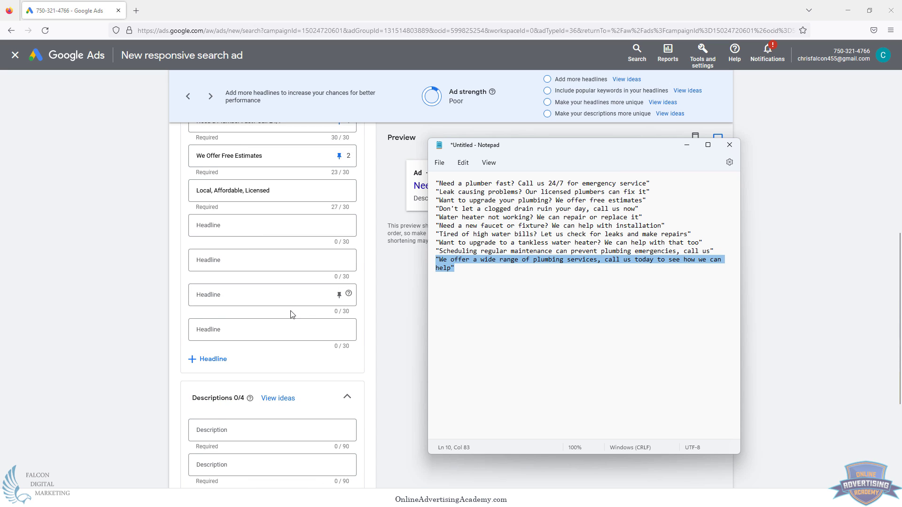
scroll(292, 313, "down", 2)
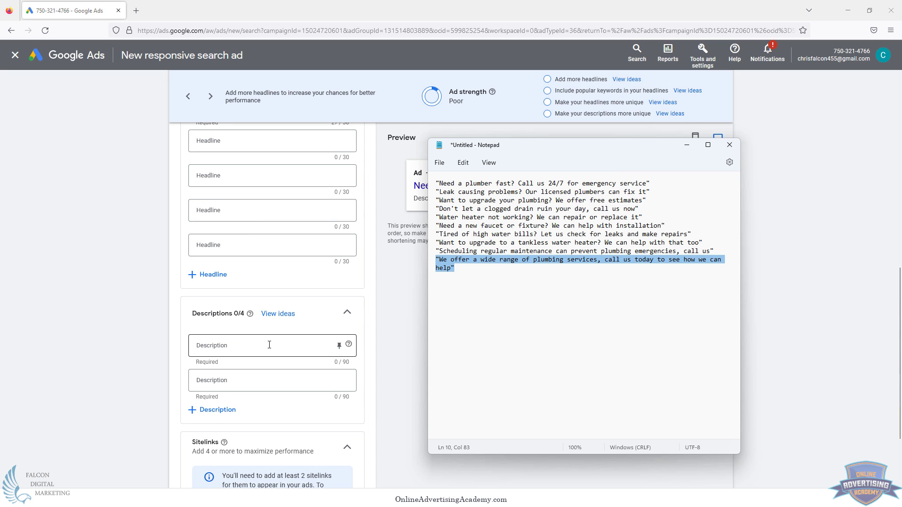
left_click(269, 345)
key("ctrl+v")
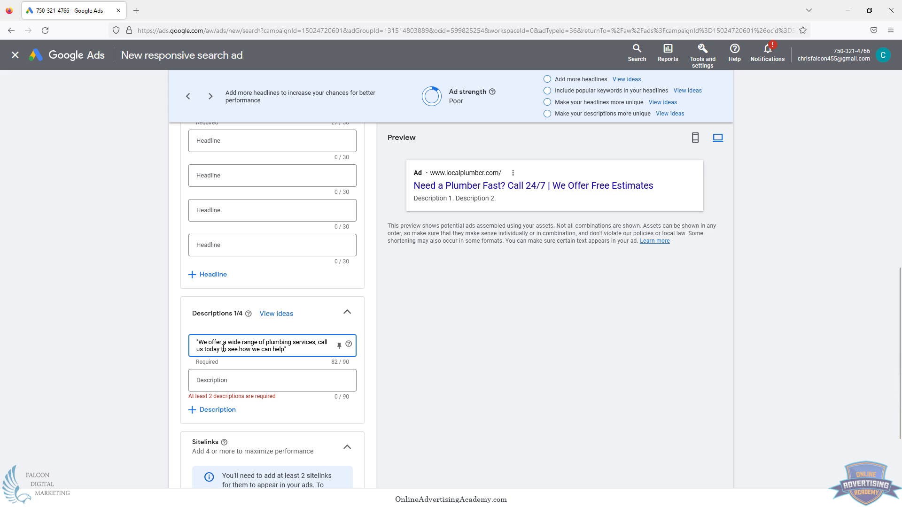
left_click(197, 342)
key("BackSpace")
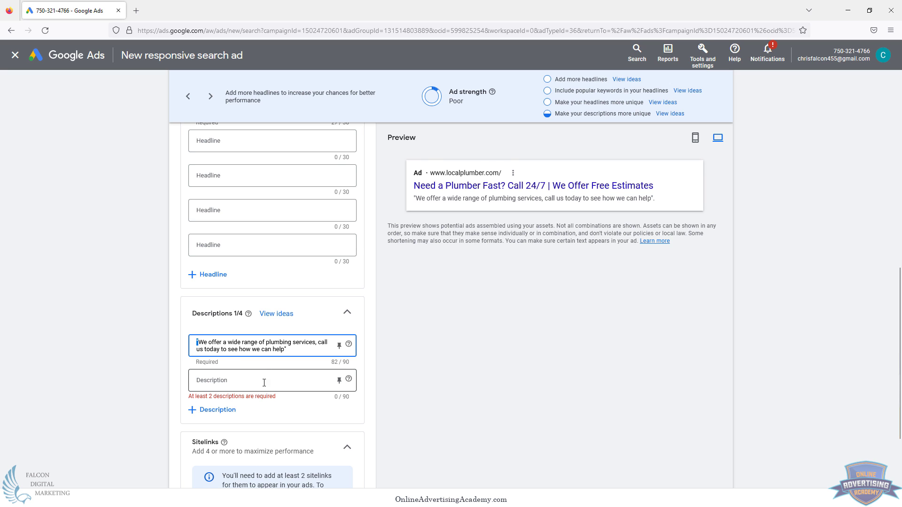
left_click(298, 350)
key("BackSpace")
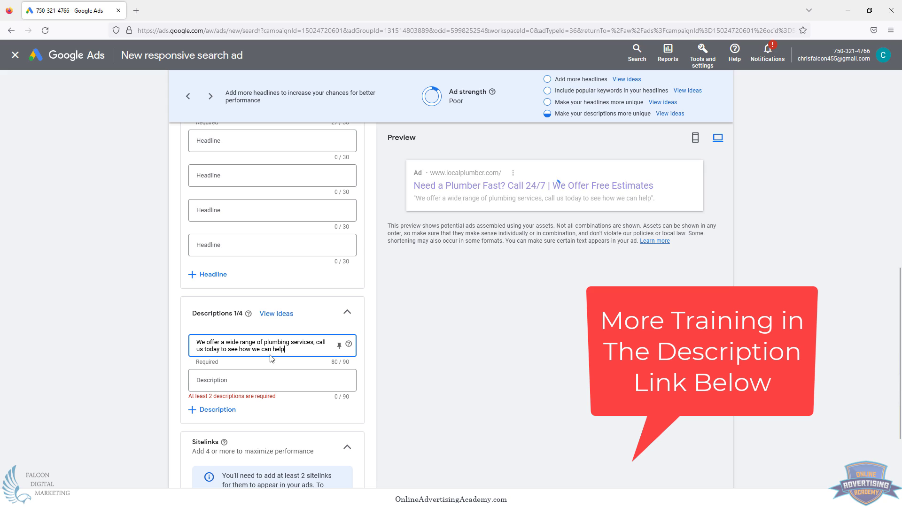
key("ctrl+a")
key("ctrl+v")
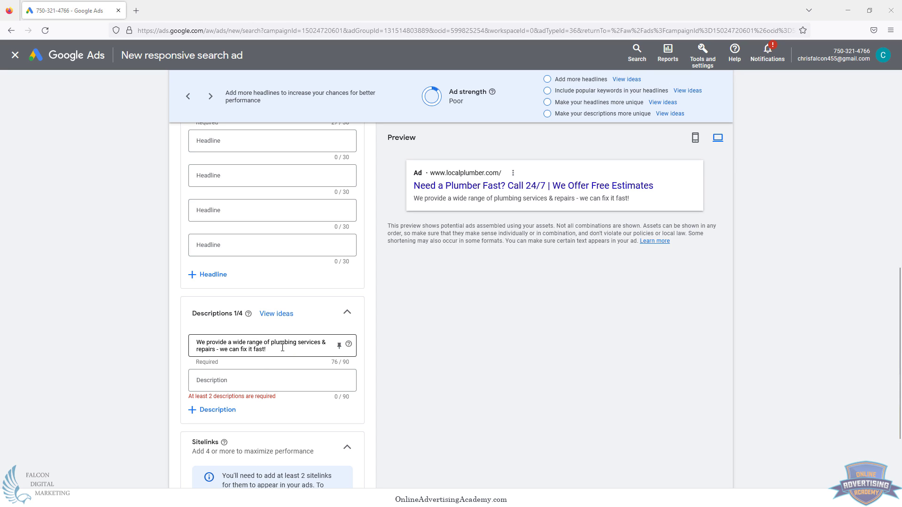
Pin Description 1 to position 1.
left_click(340, 349)
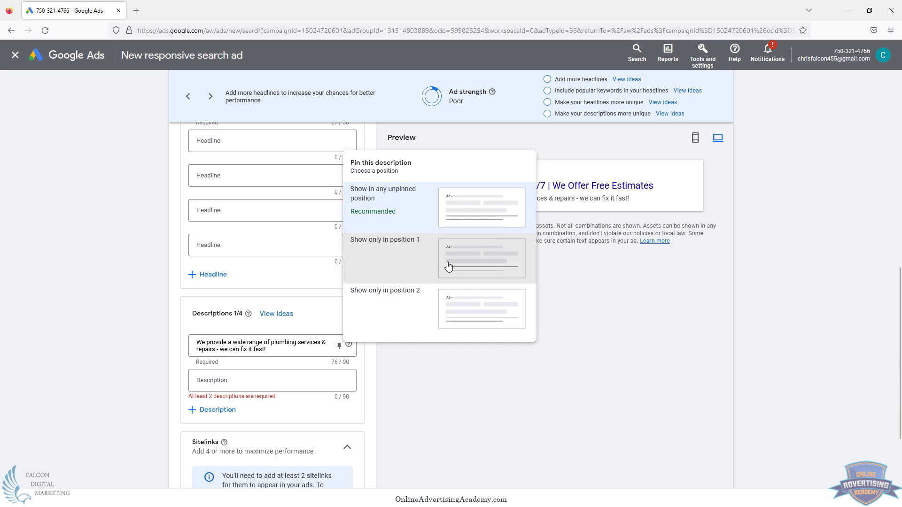
left_click(447, 265)
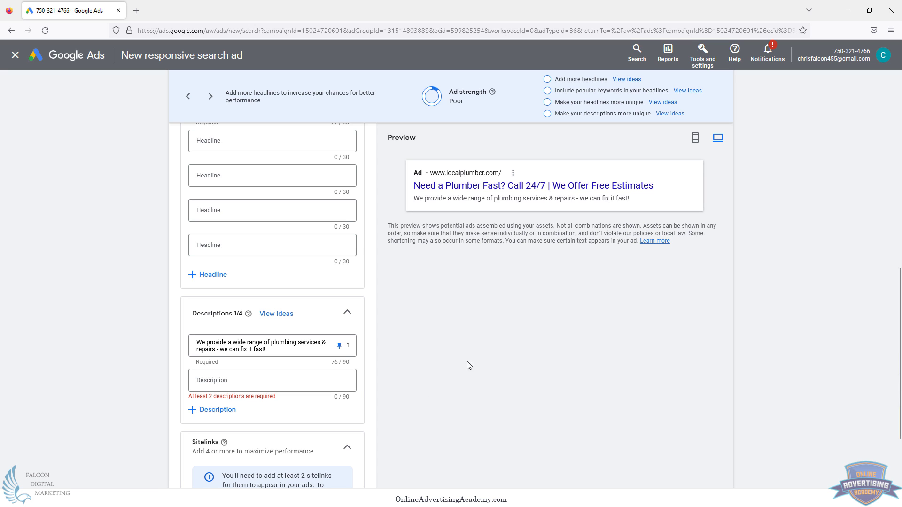
key("alt+Tab")
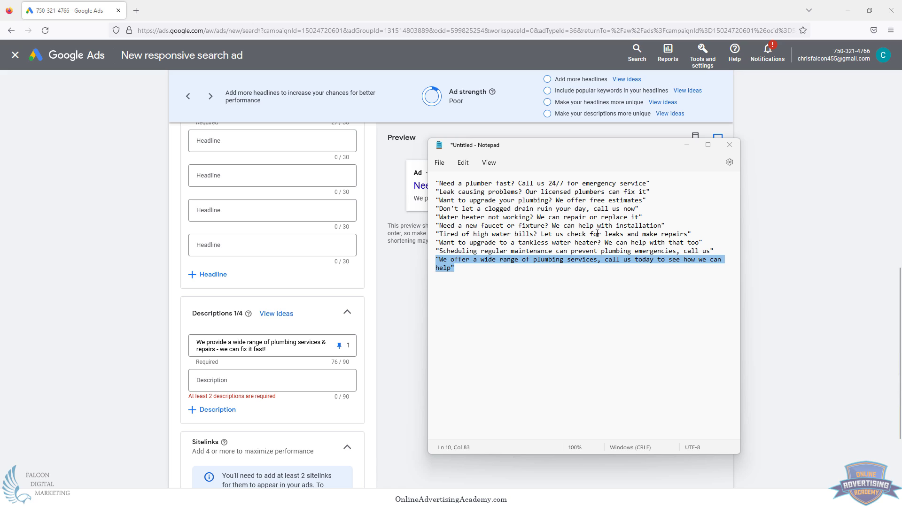
Skim the saved ad lines in Notepad, highlighting the leak, high-water-bills and maintenance lines.
left_click(541, 280)
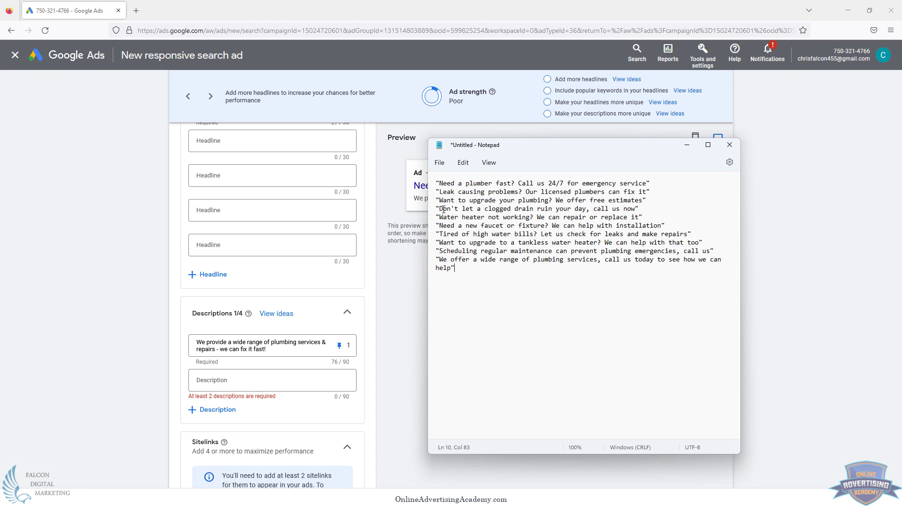
left_click_drag(444, 203, 621, 209)
left_click(620, 208)
left_click_drag(447, 192, 625, 193)
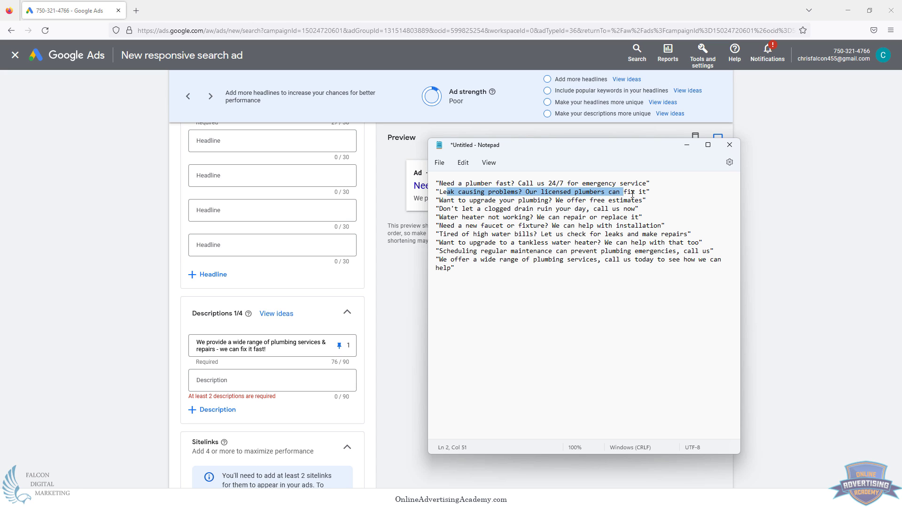
left_click(632, 194)
left_click_drag(455, 250, 608, 251)
left_click_drag(454, 234, 676, 235)
left_click(676, 235)
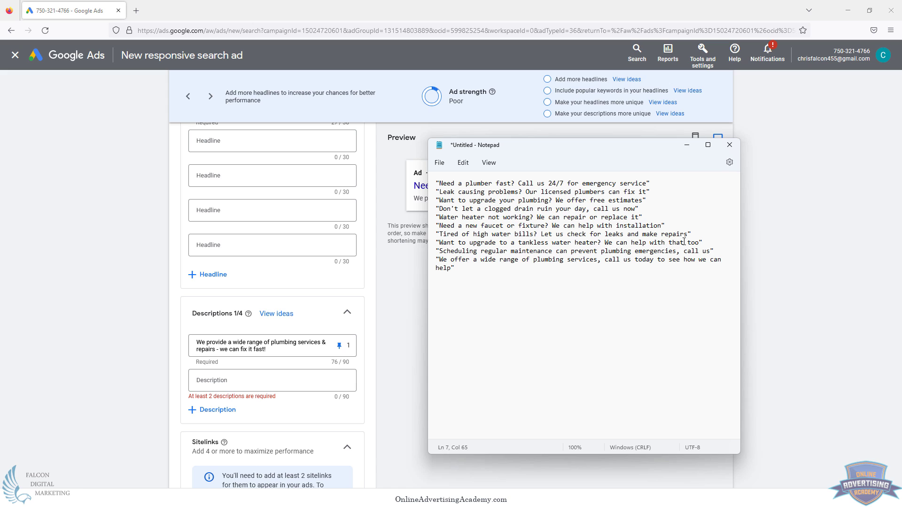
Select the whole line "Don't let a clogged drain ruin your day, call us now".
left_click_drag(718, 250, 482, 251)
triple_click(429, 258)
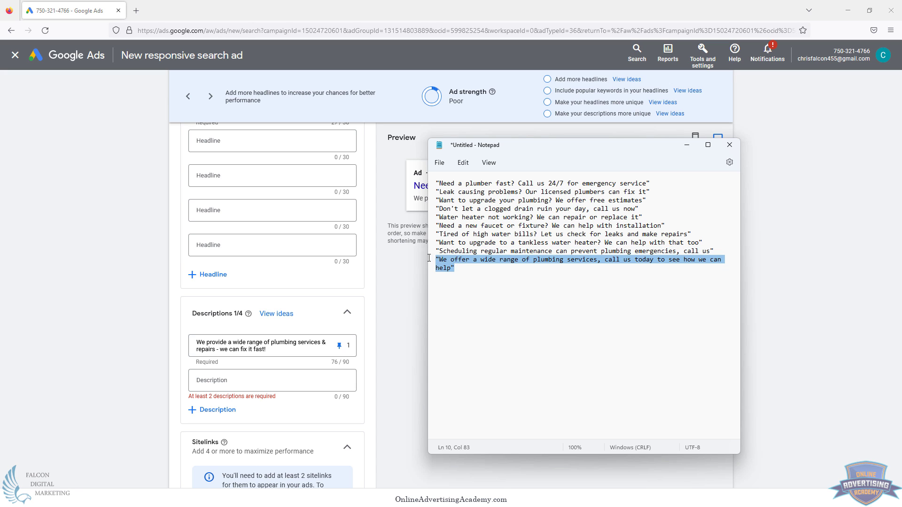
left_click(477, 262)
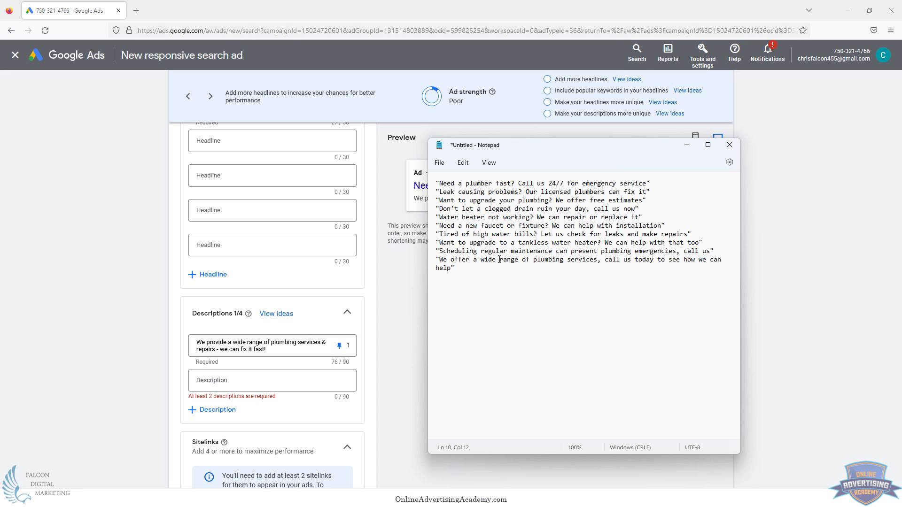
triple_click(647, 230)
left_click(439, 235, "shift")
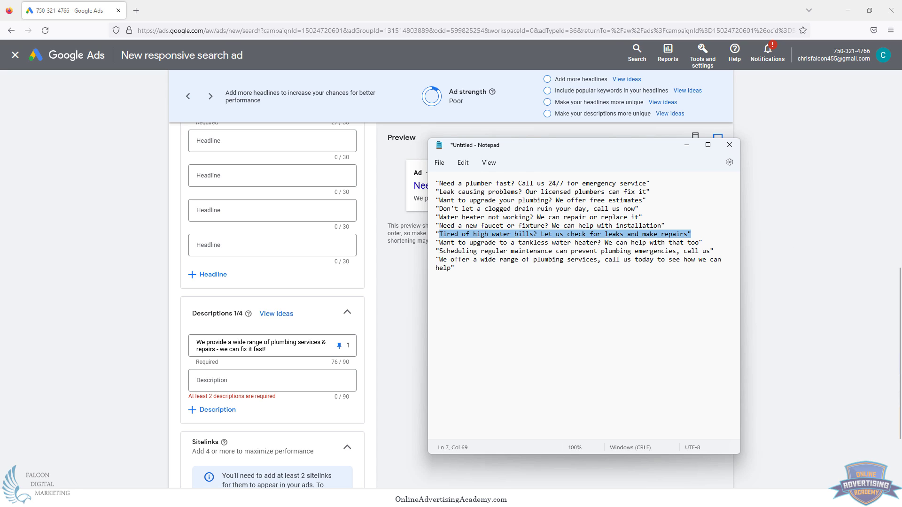
triple_click(515, 210)
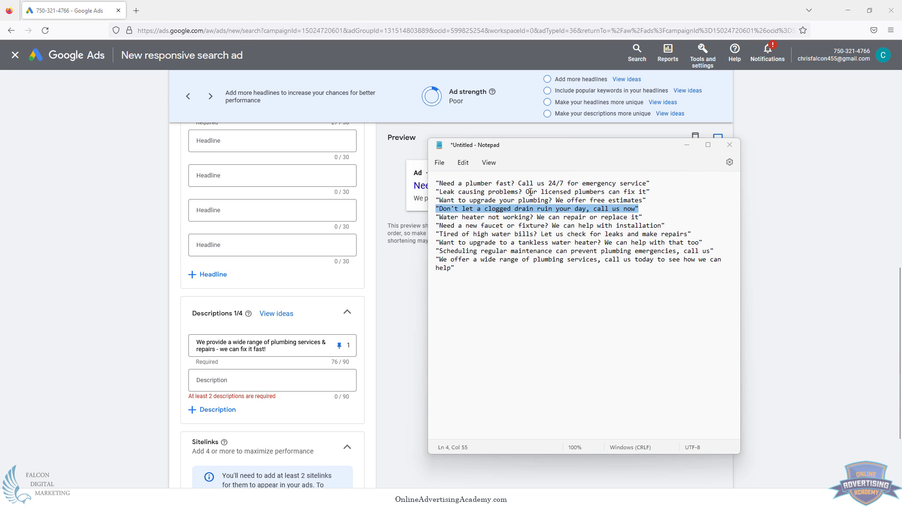
Paste the copied ad line into the ad's Description 2 field.
left_click(687, 144)
left_click(257, 379)
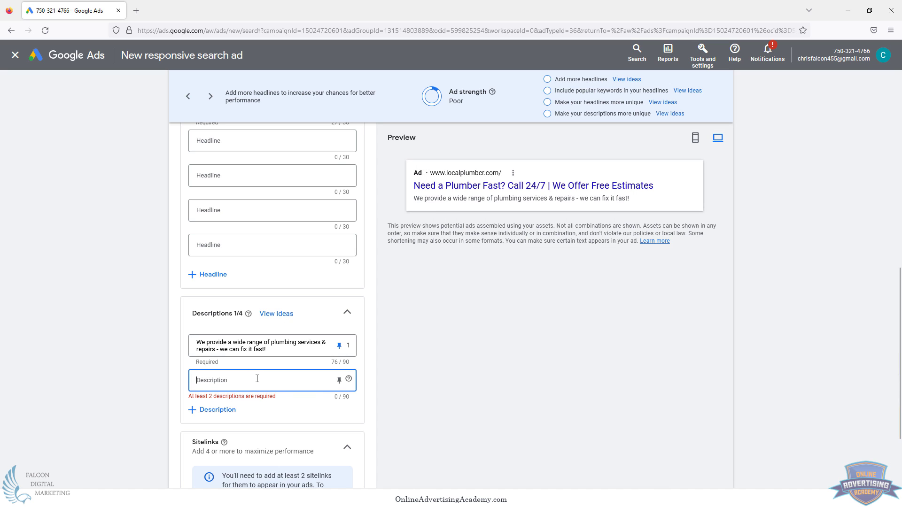
type("\"Leak causing problems? Our licensed plumbers can fix it\"")
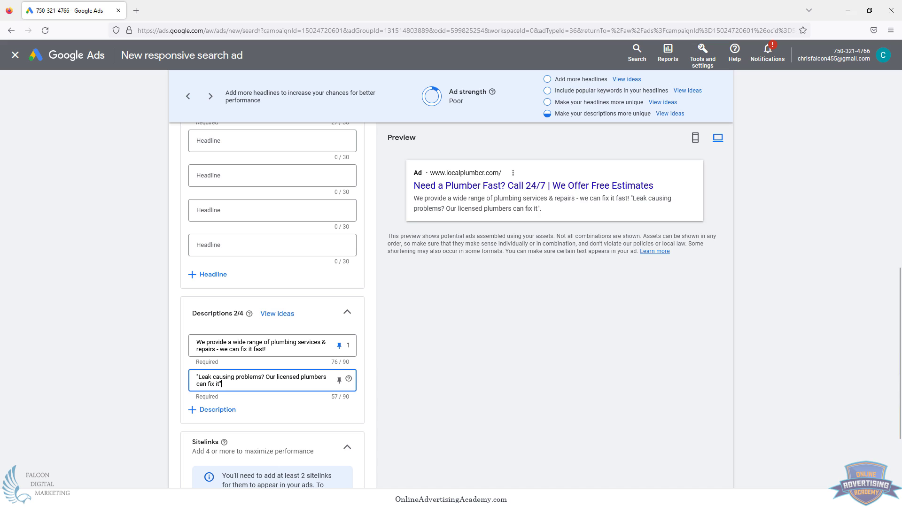
Replace Description 2 with the clogged-drain line, reworded to list clogged drains, broken toilets and leaking pipes.
key("alt+Tab")
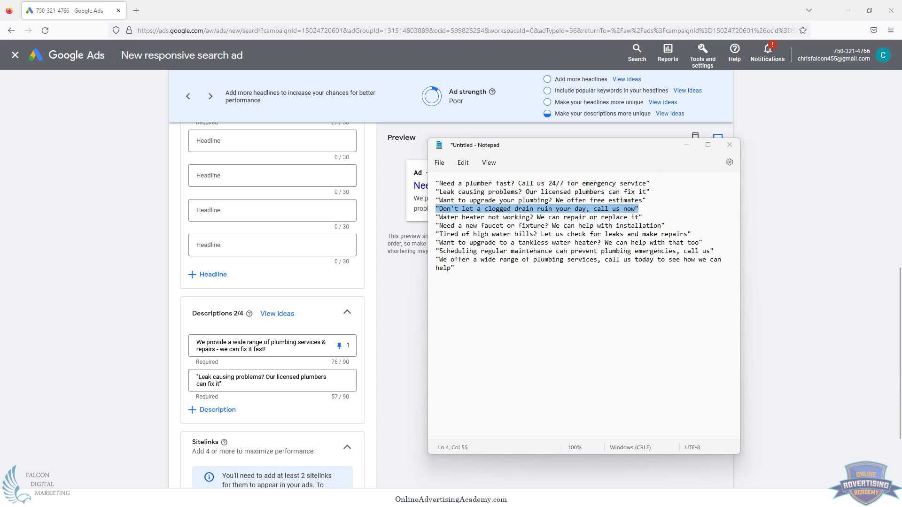
key("ctrl+c")
key("alt+Tab")
key("ctrl+a")
key("ctrl+v")
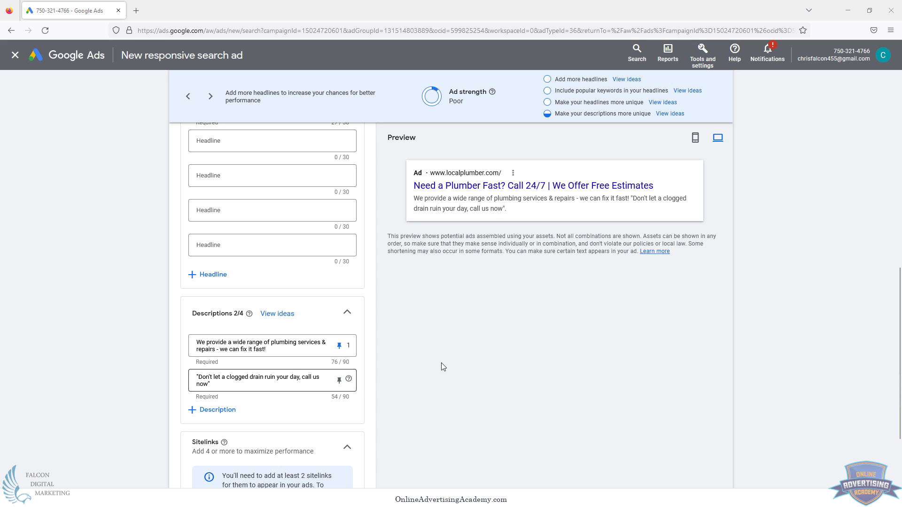
key("ctrl+z")
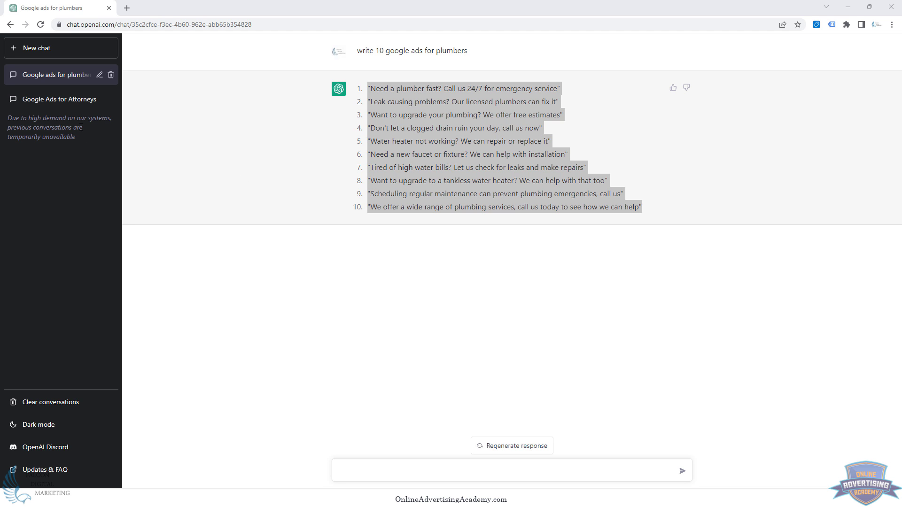
Open the 'Google Ads for Attorneys' chat and highlight calls to action in the second, third and sixth ads.
left_click(70, 101)
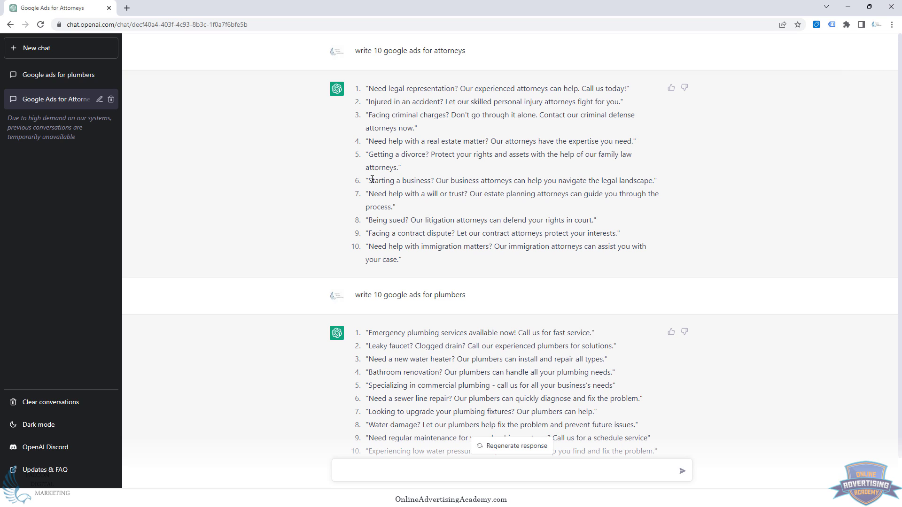
left_click_drag(372, 180, 415, 182)
left_click_drag(544, 181, 586, 181)
left_click_drag(452, 114, 418, 128)
left_click(541, 132)
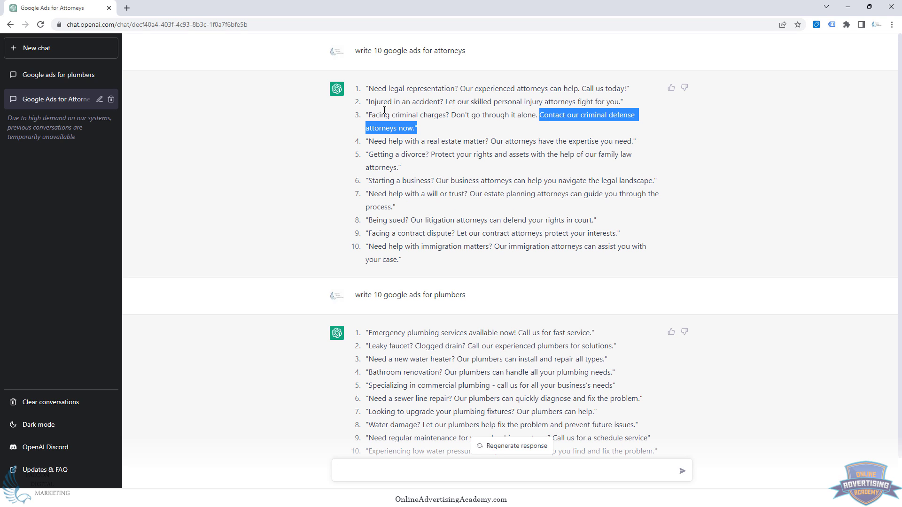
left_click_drag(369, 101, 522, 105)
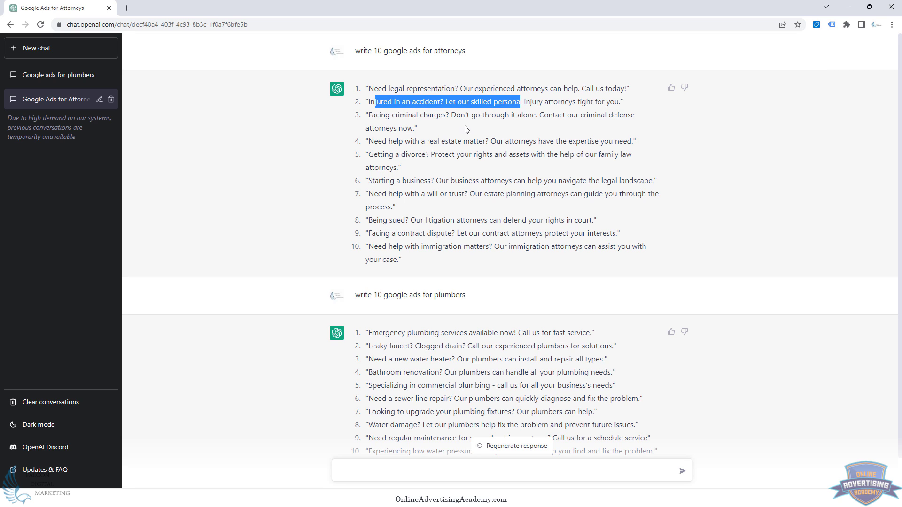
left_click(466, 130)
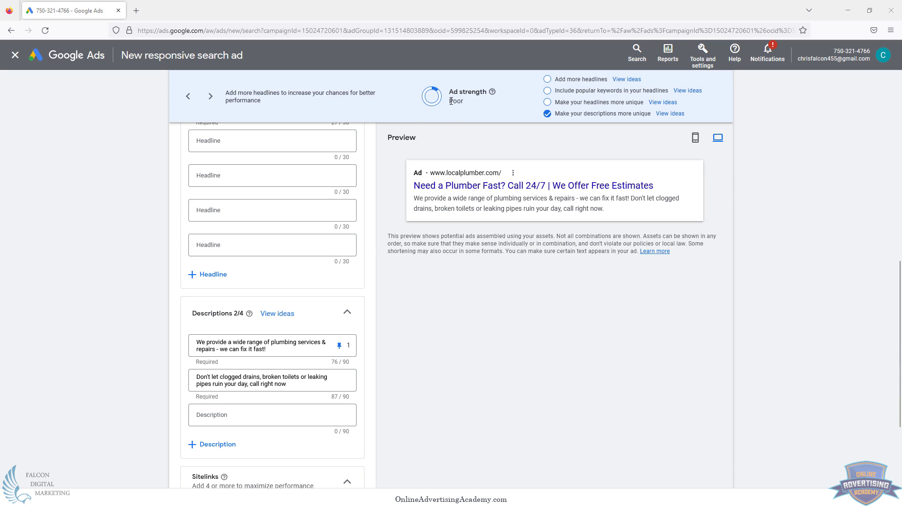
left_click_drag(564, 79, 581, 102)
left_click(534, 140)
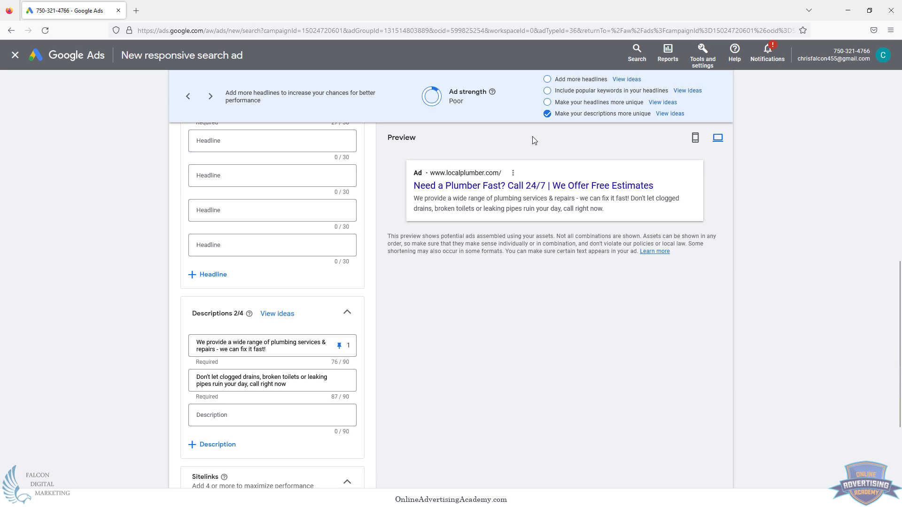